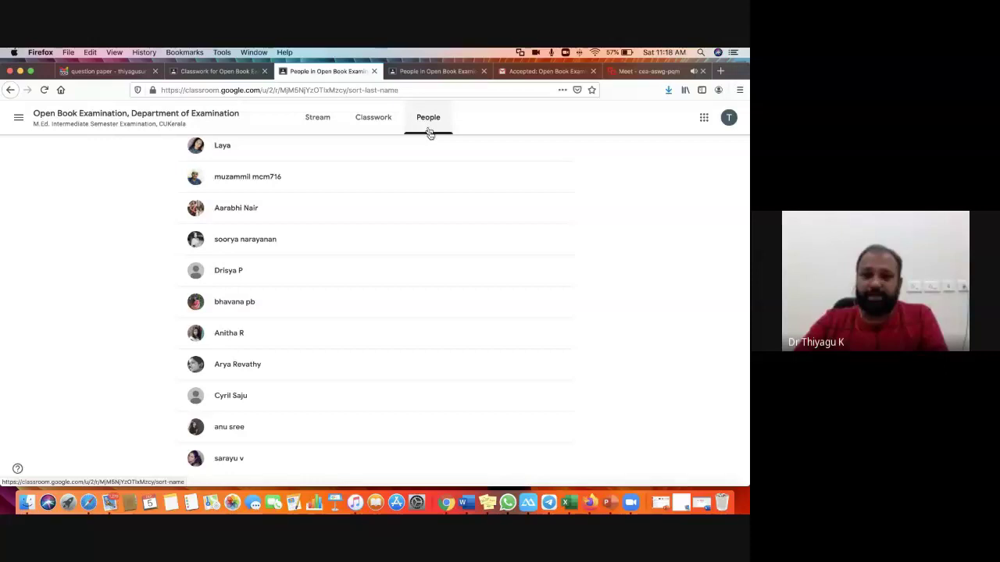
# Switch to the class's Classwork page
pyautogui.scroll(5, 430, 199)
pyautogui.scroll(-4, 429, 203)
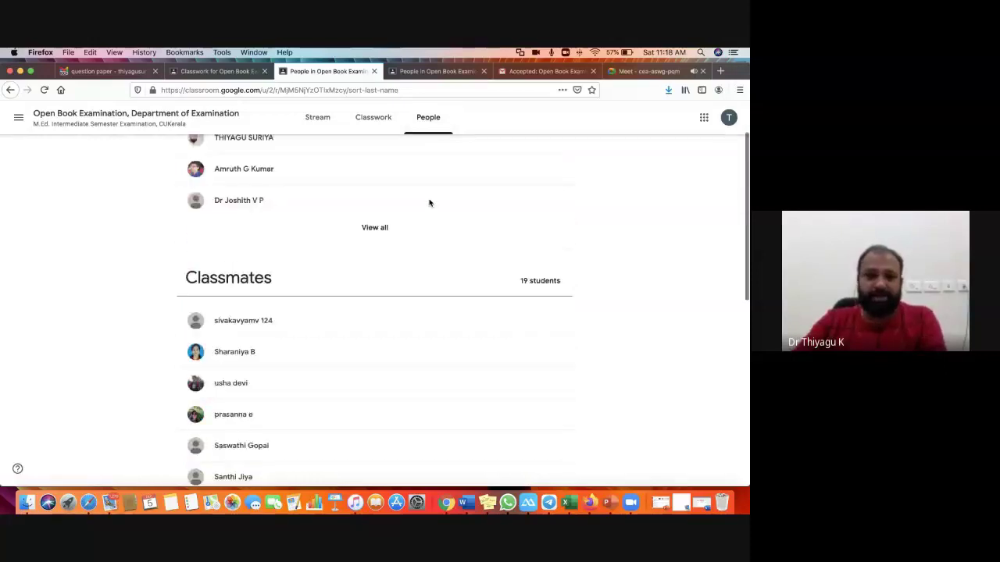
pyautogui.scroll(5, 429, 208)
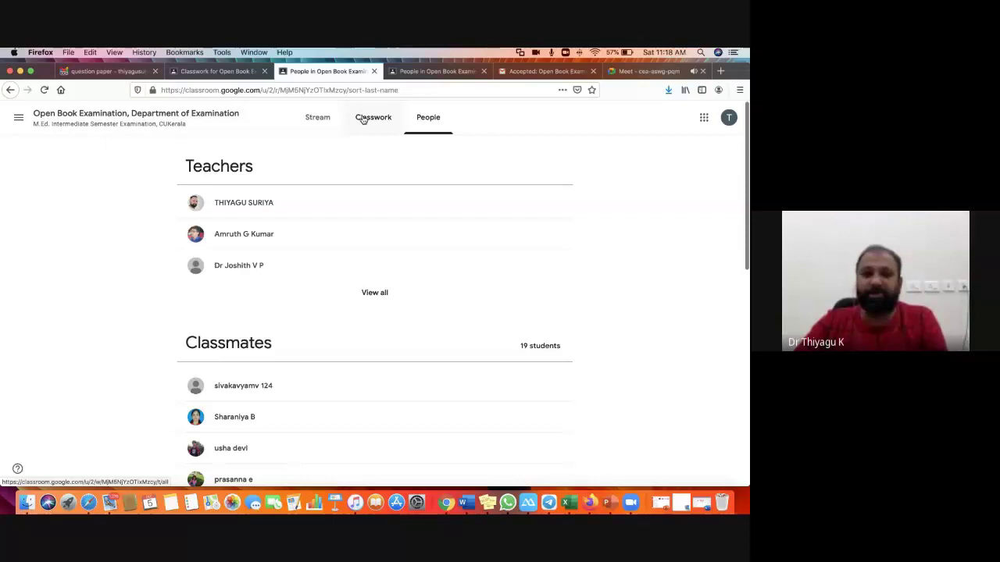
pyautogui.click(363, 119)
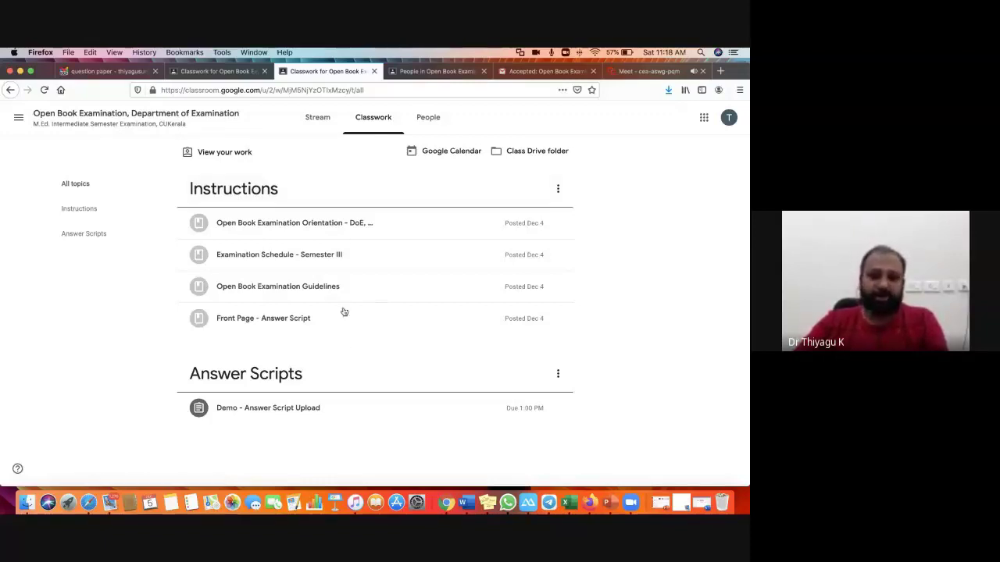
# Reload Classwork and review the Instructions, Question Papers and Answer Scripts topics
pyautogui.click(44, 90)
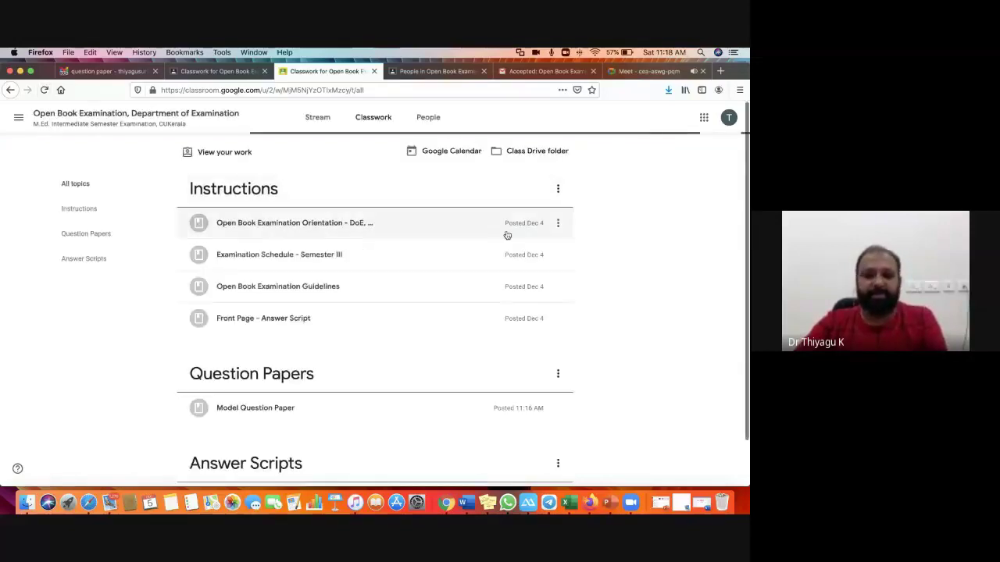
pyautogui.scroll(-2, 505, 231)
pyautogui.scroll(2, 506, 231)
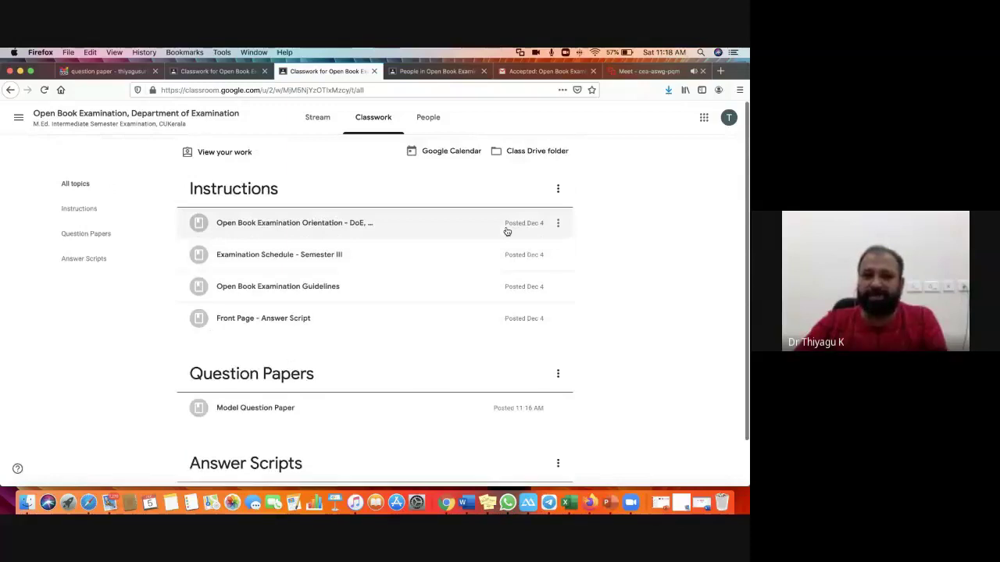
pyautogui.scroll(-2, 507, 232)
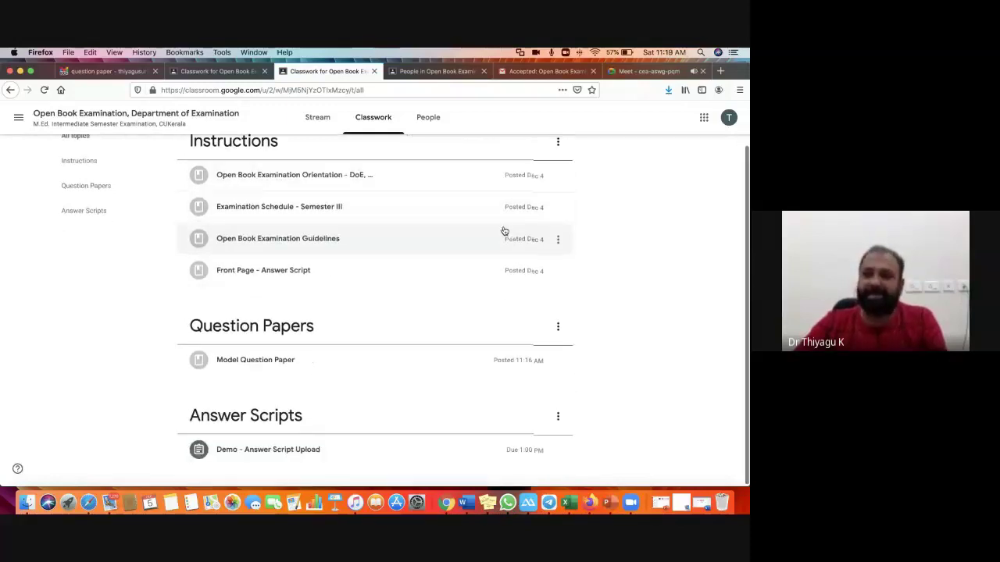
pyautogui.scroll(2, 504, 231)
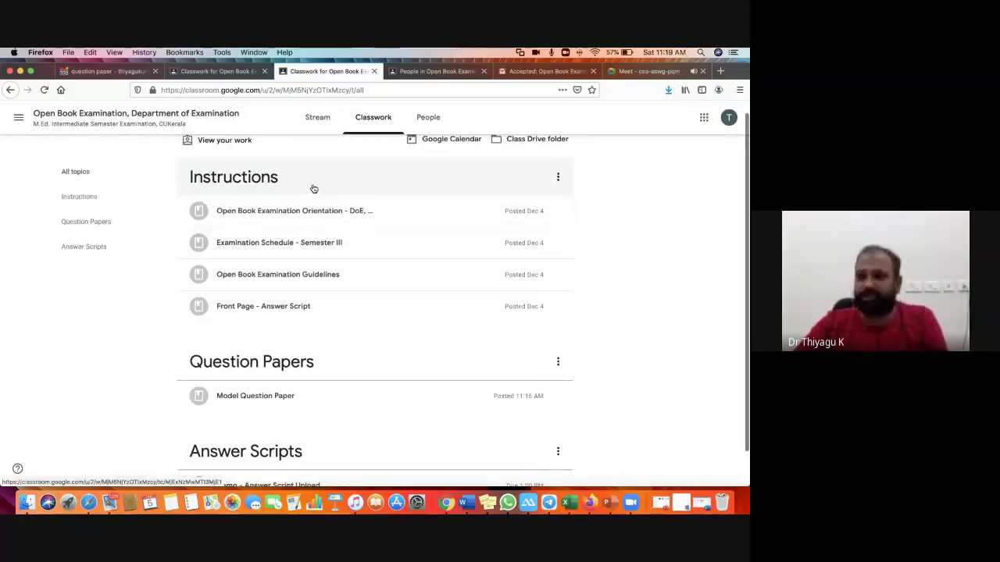
pyautogui.scroll(-2, 385, 348)
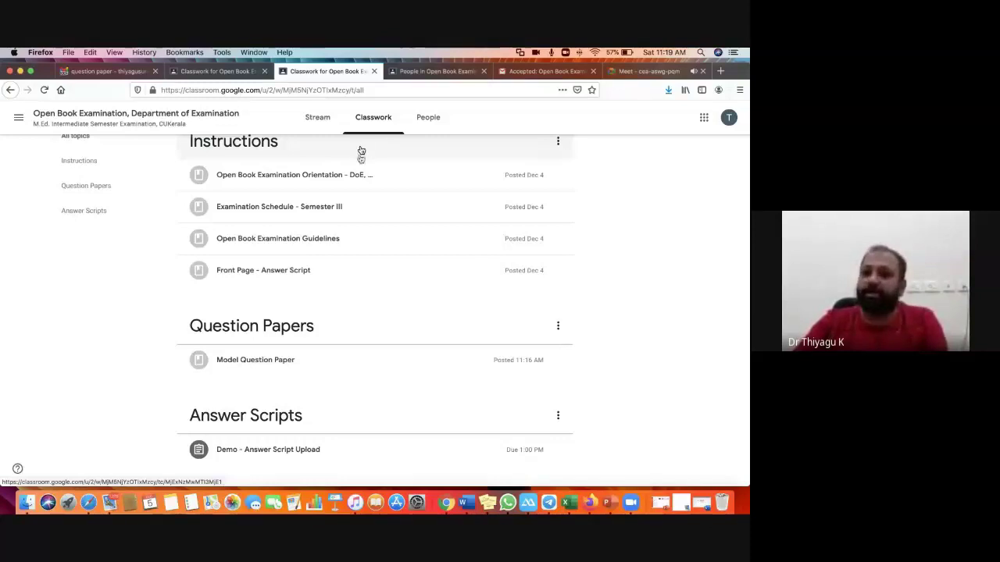
pyautogui.scroll(1, 360, 152)
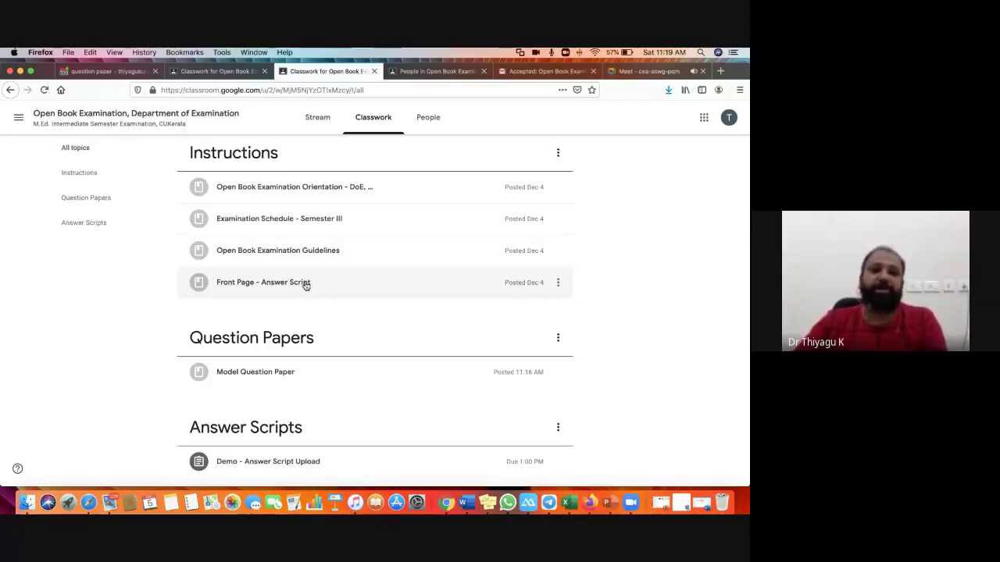
# Expand Front Page - Answer Script and view its full material page
pyautogui.click(306, 284)
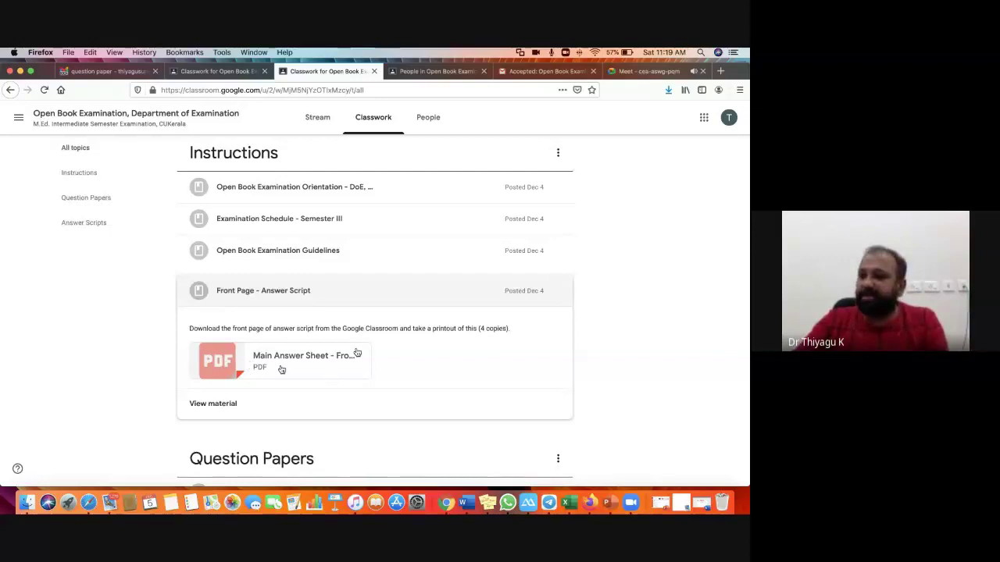
pyautogui.click(216, 407)
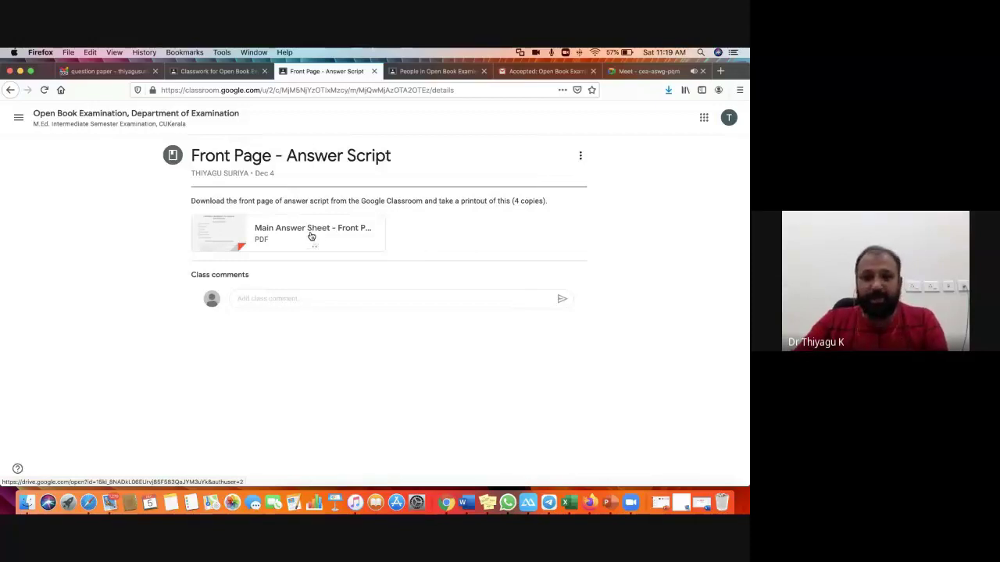
# Preview Main Answer Sheet - Front Page.pdf, scroll through it, and show the viewer's extra options
pyautogui.click(310, 236)
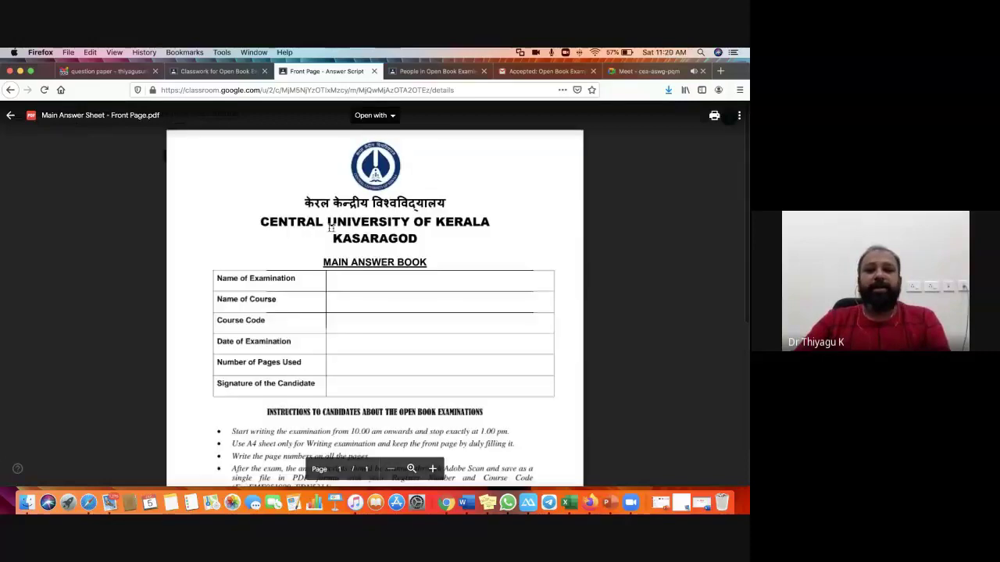
pyautogui.scroll(-5, 428, 227)
pyautogui.scroll(5, 428, 227)
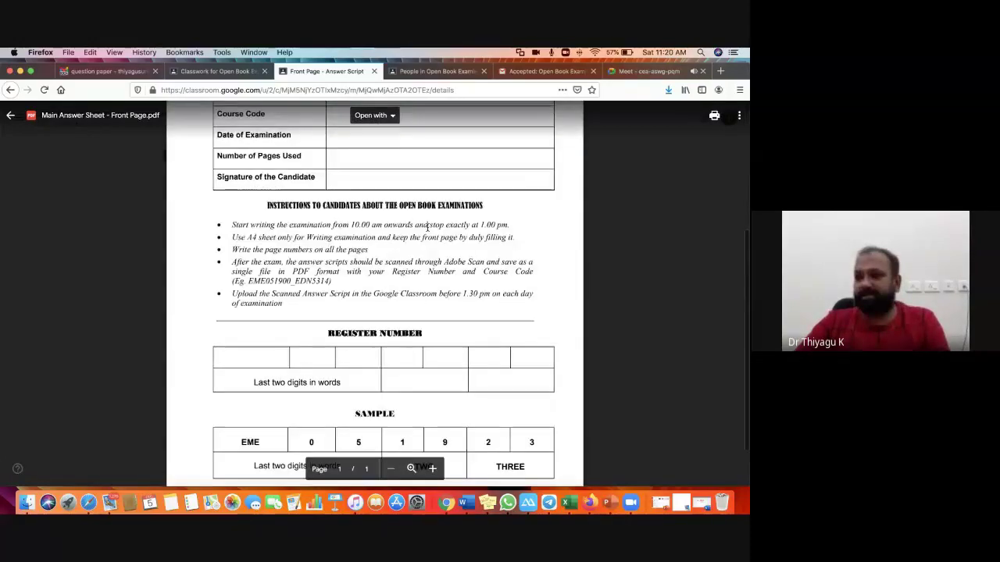
pyautogui.scroll(-2, 428, 228)
pyautogui.scroll(-3, 427, 227)
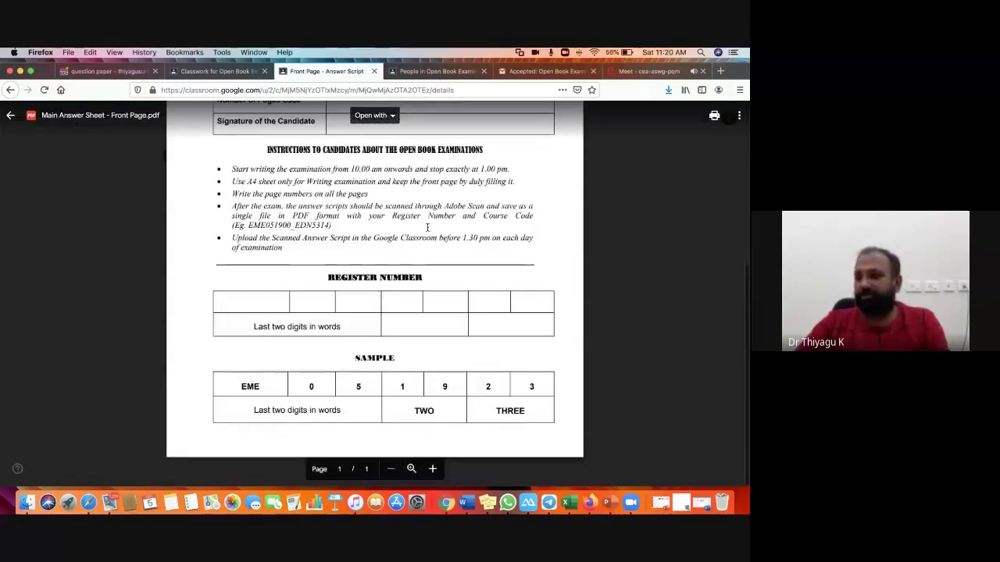
pyautogui.scroll(4, 428, 227)
pyautogui.scroll(2, 427, 228)
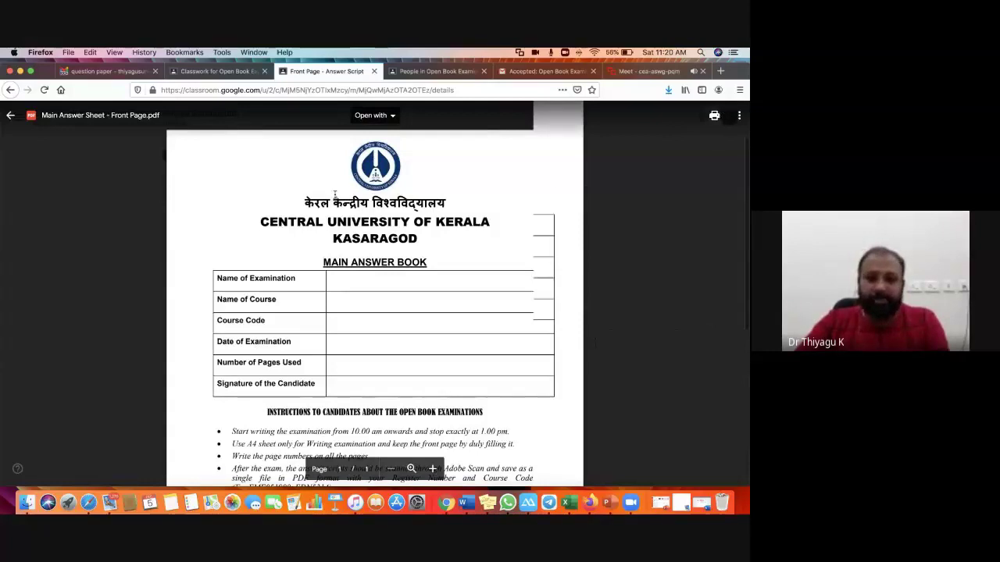
pyautogui.scroll(-5, 363, 210)
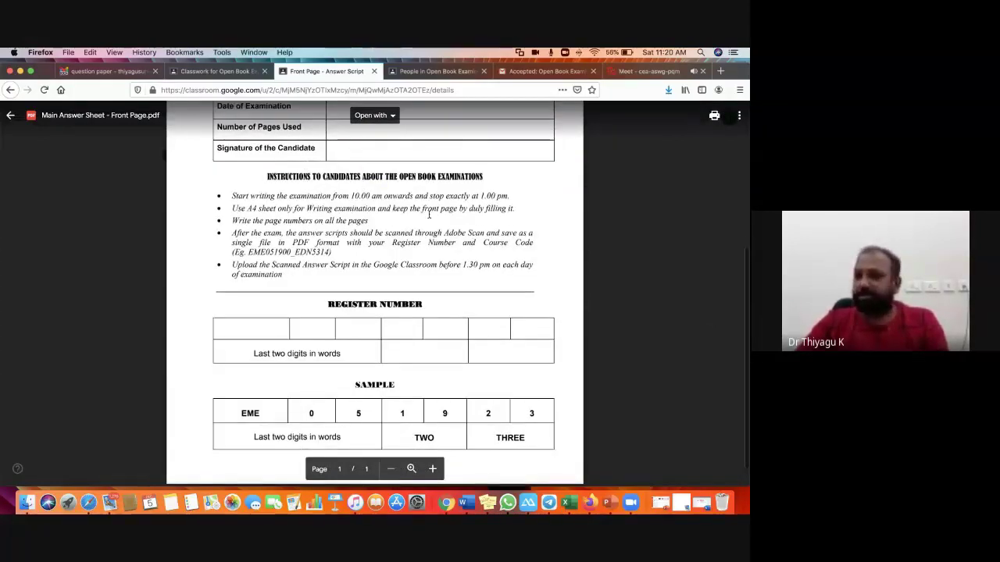
pyautogui.scroll(5, 429, 215)
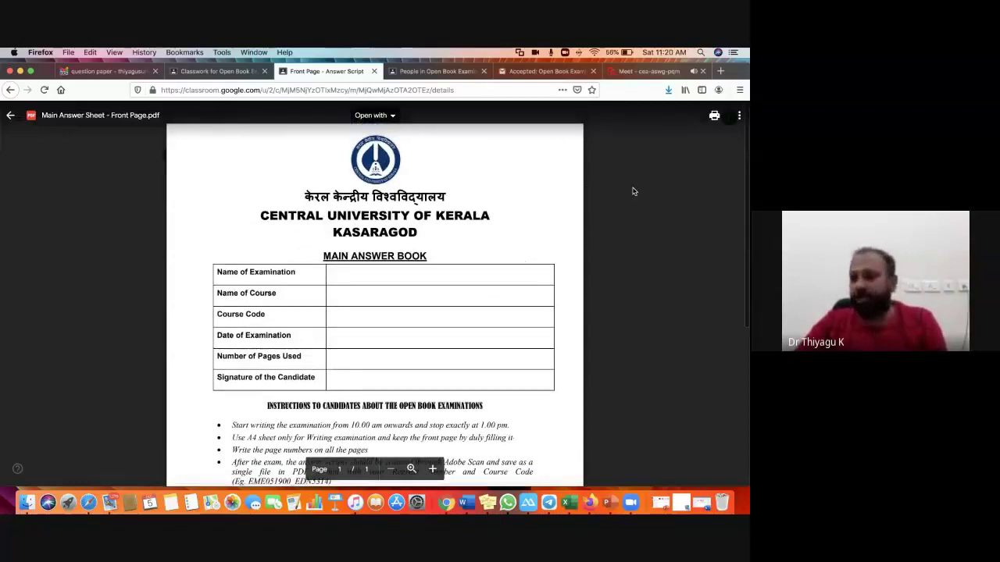
pyautogui.scroll(1, 632, 190)
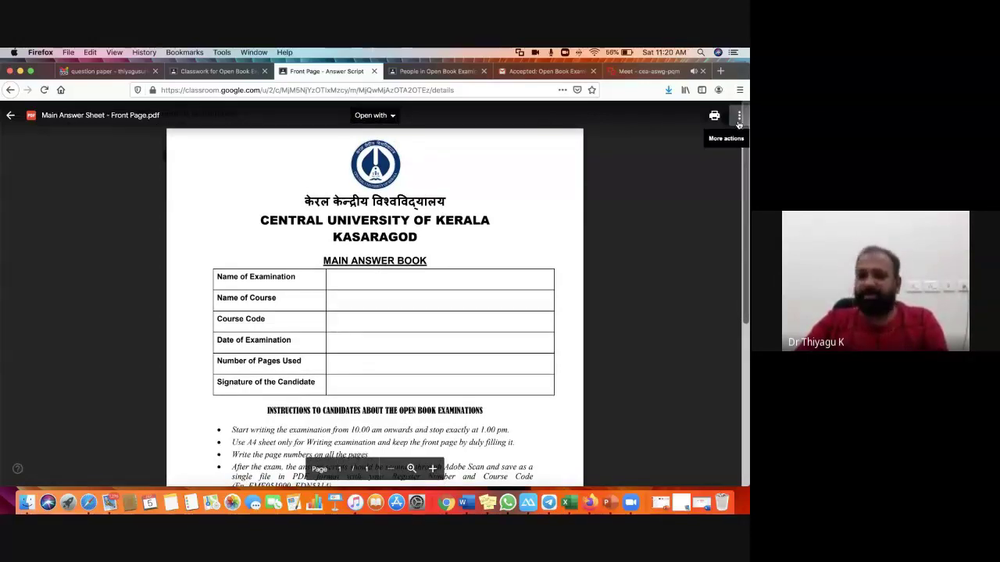
pyautogui.click(738, 119)
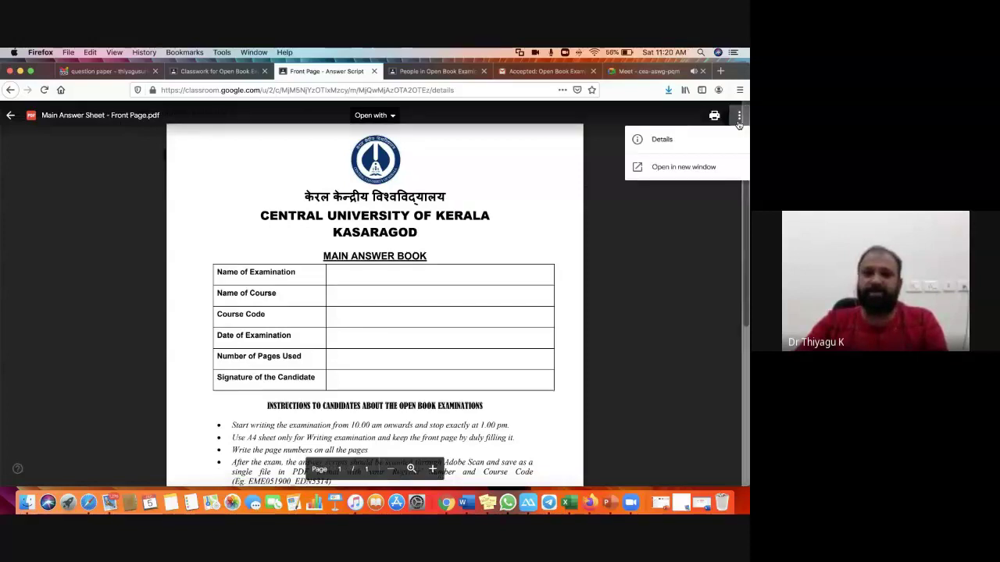
# Open the answer-sheet PDF in a new Drive tab, then return and close Classroom's preview
pyautogui.click(687, 167)
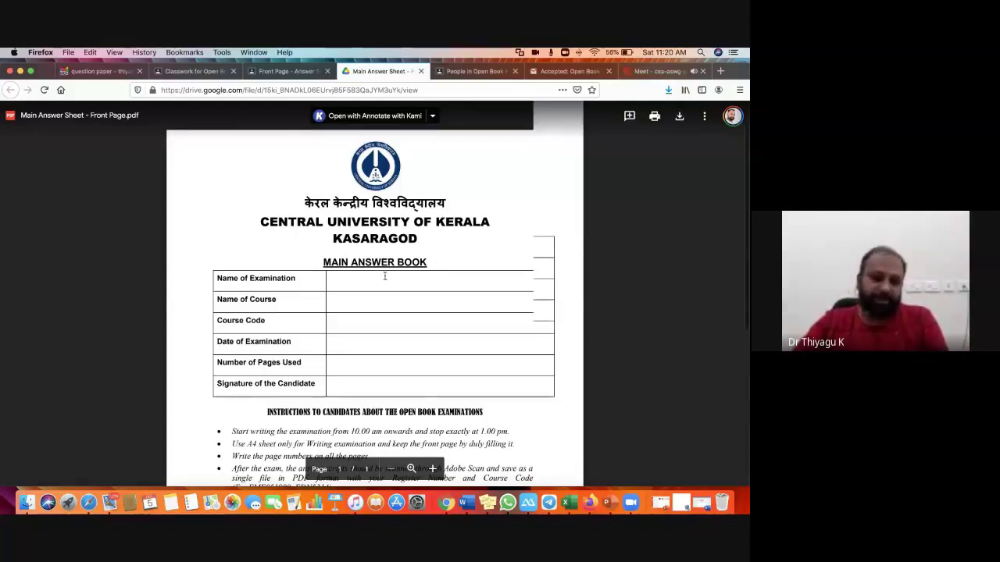
pyautogui.scroll(-1, 375, 269)
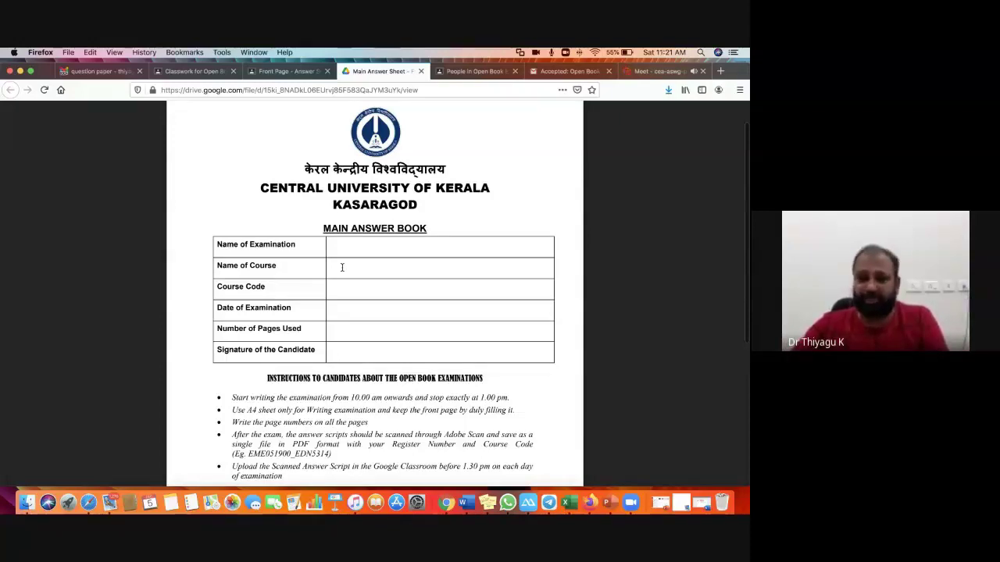
pyautogui.scroll(-5, 458, 216)
pyautogui.scroll(4, 457, 217)
pyautogui.scroll(-1, 458, 216)
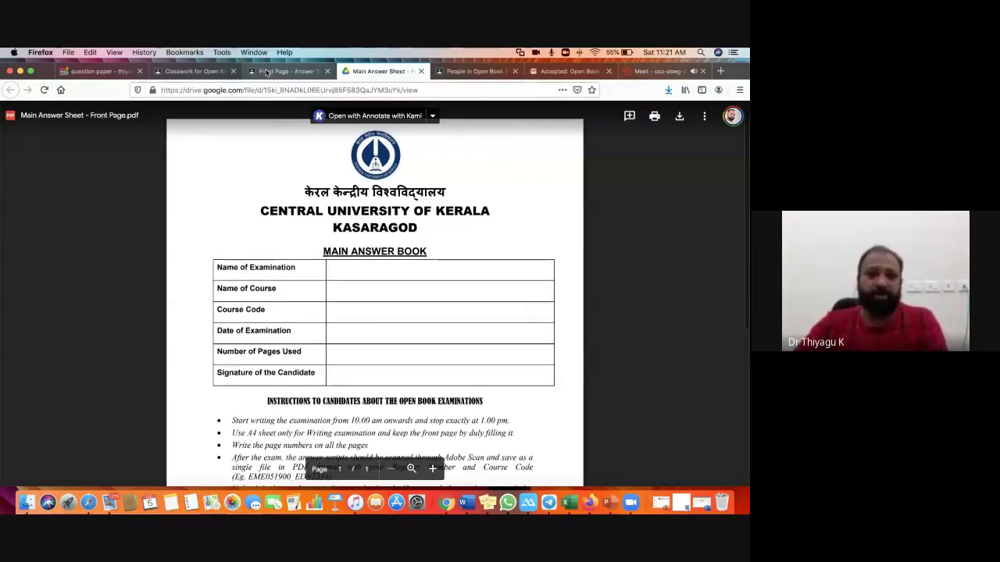
pyautogui.click(285, 71)
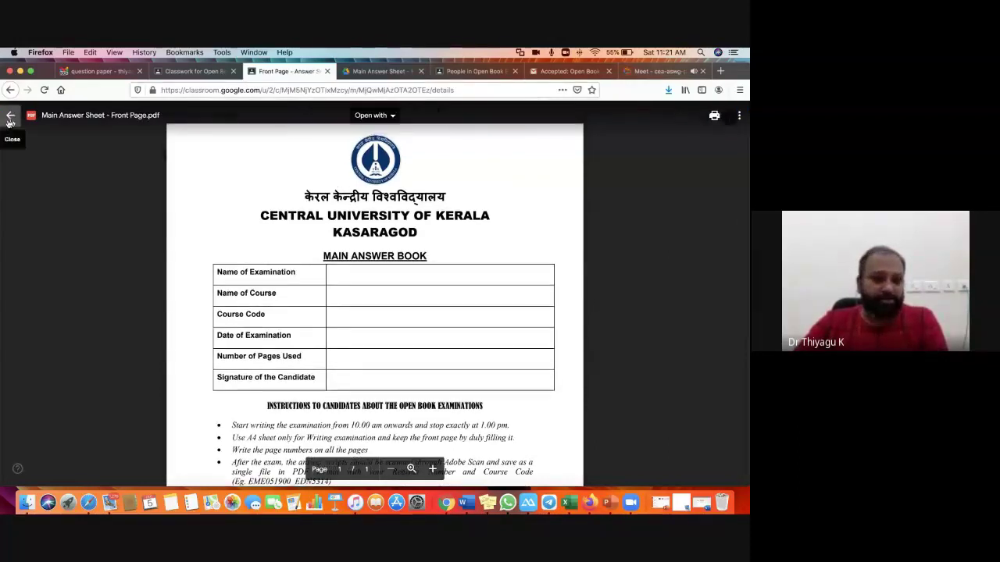
pyautogui.click(11, 116)
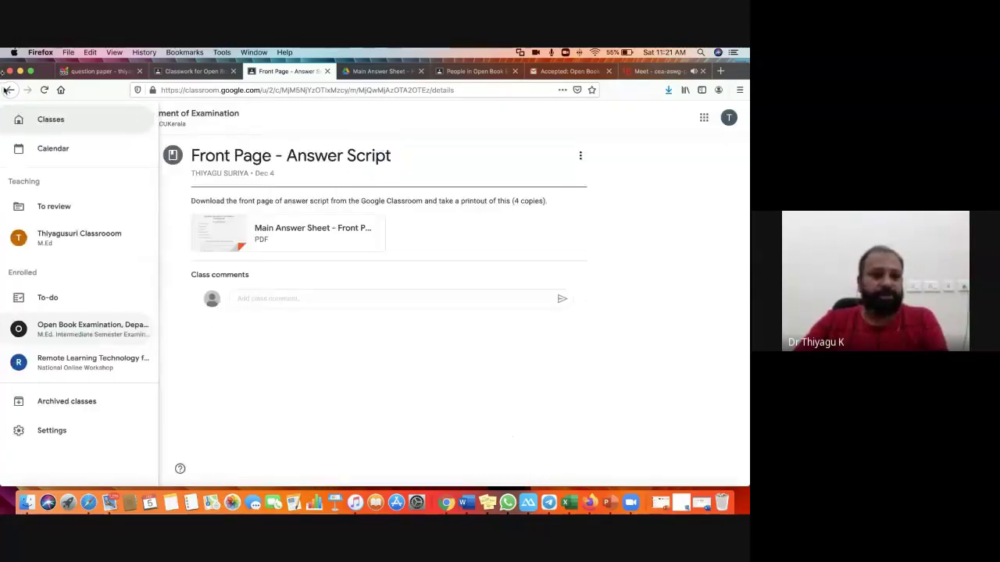
# Back on Classwork, collapse Front Page - Answer Script and expand Model Question Paper
pyautogui.click(7, 90)
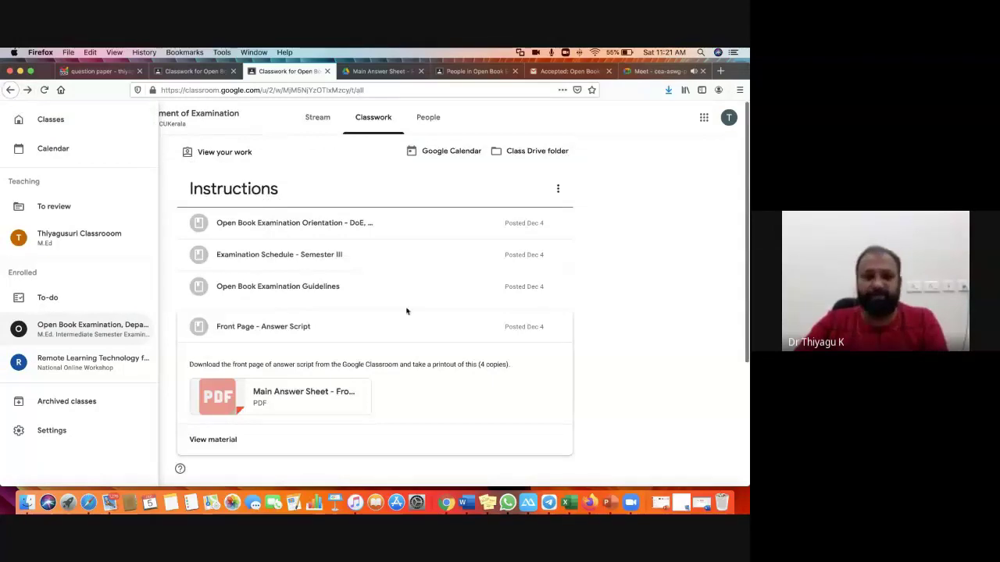
pyautogui.click(360, 327)
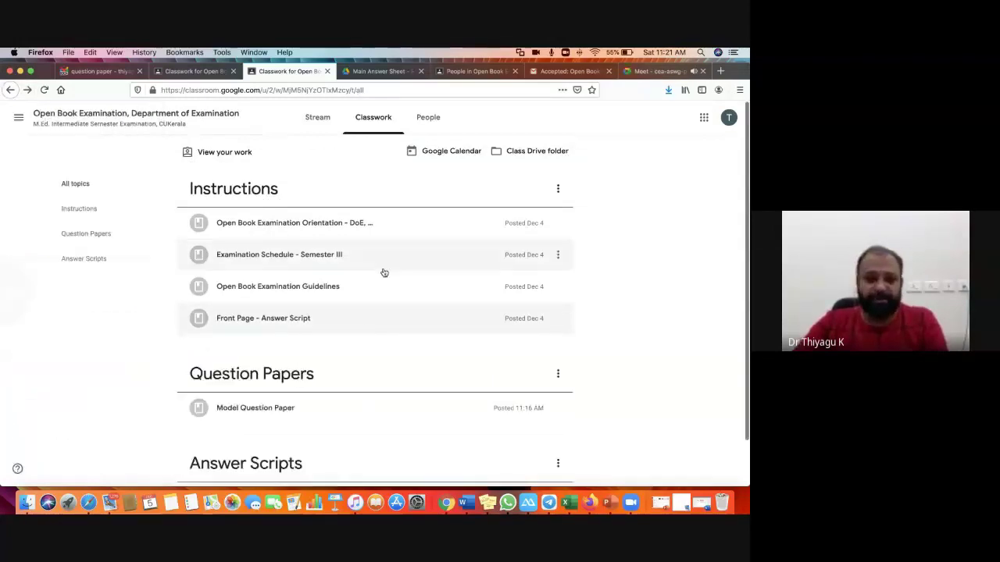
pyautogui.scroll(-1, 380, 282)
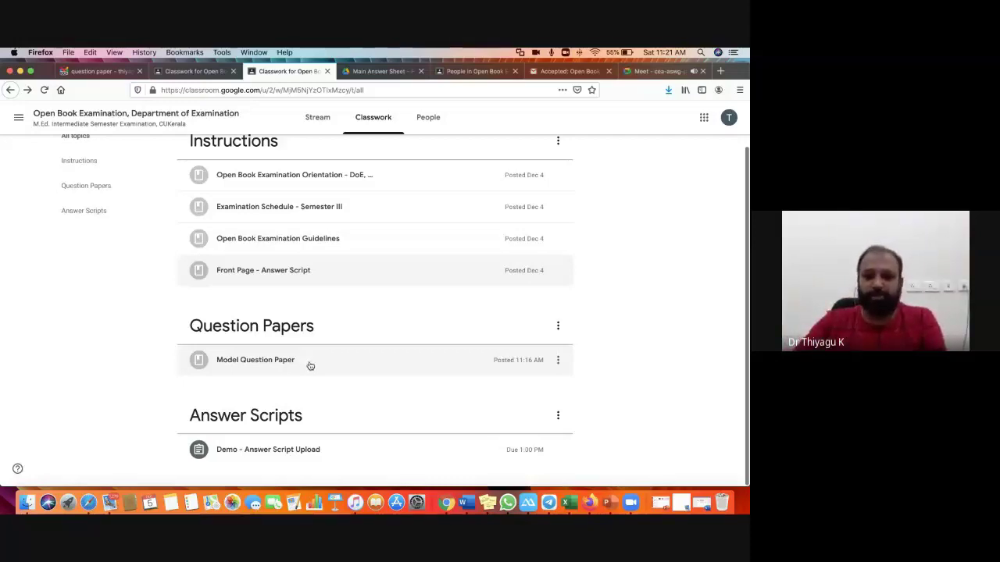
pyautogui.scroll(1, 303, 367)
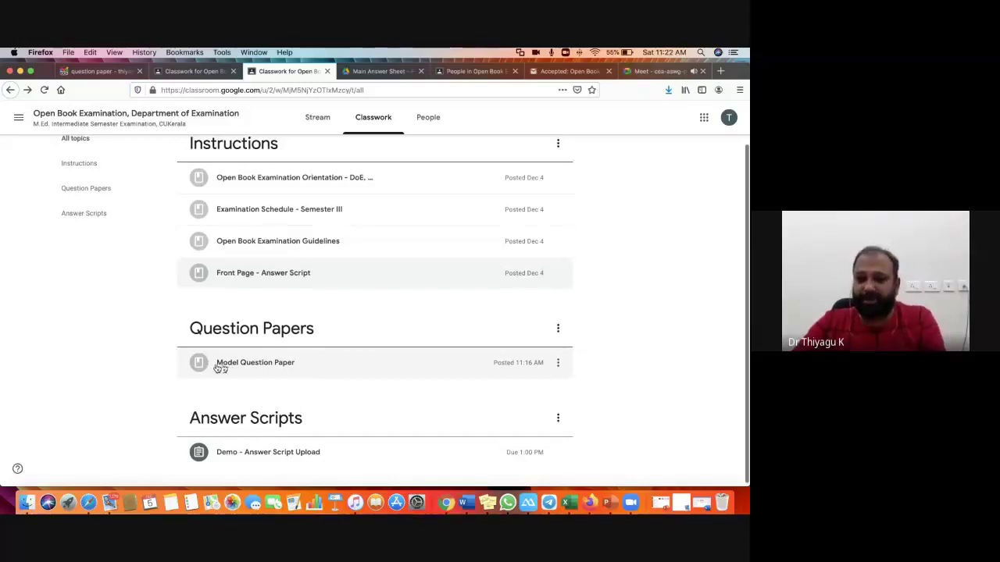
pyautogui.click(319, 367)
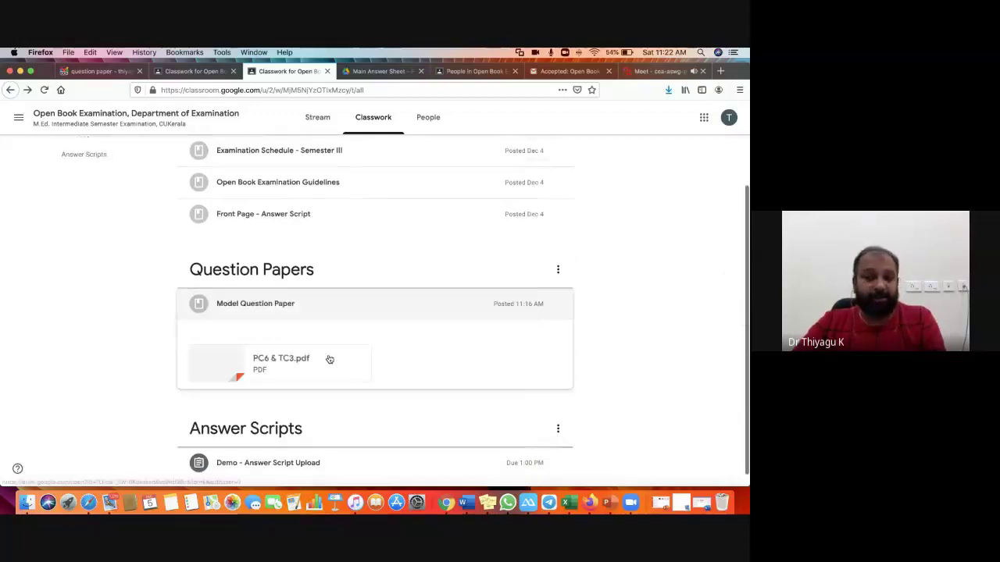
# Preview PC6 & TC3.pdf and open it in a new window
pyautogui.click(290, 372)
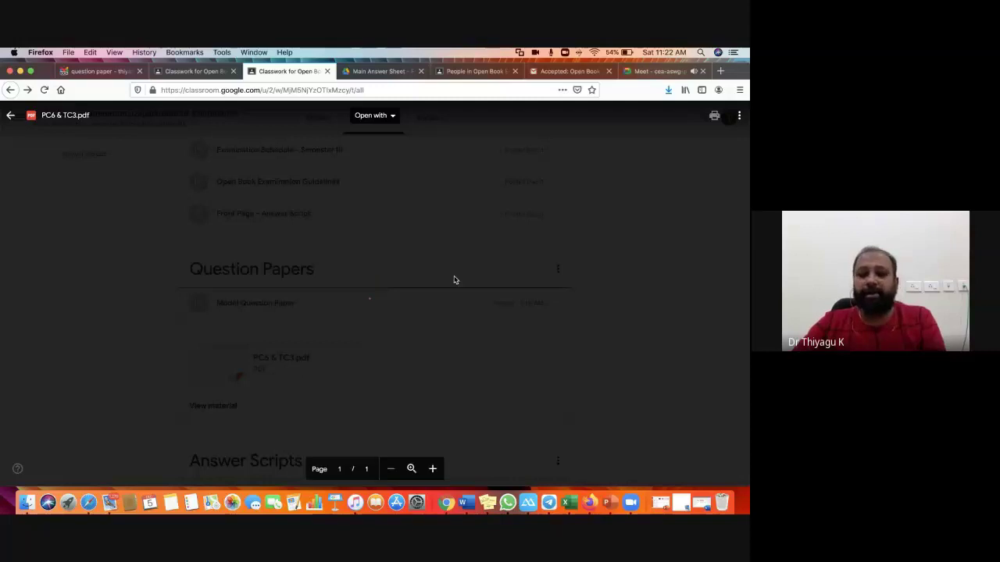
pyautogui.click(740, 115)
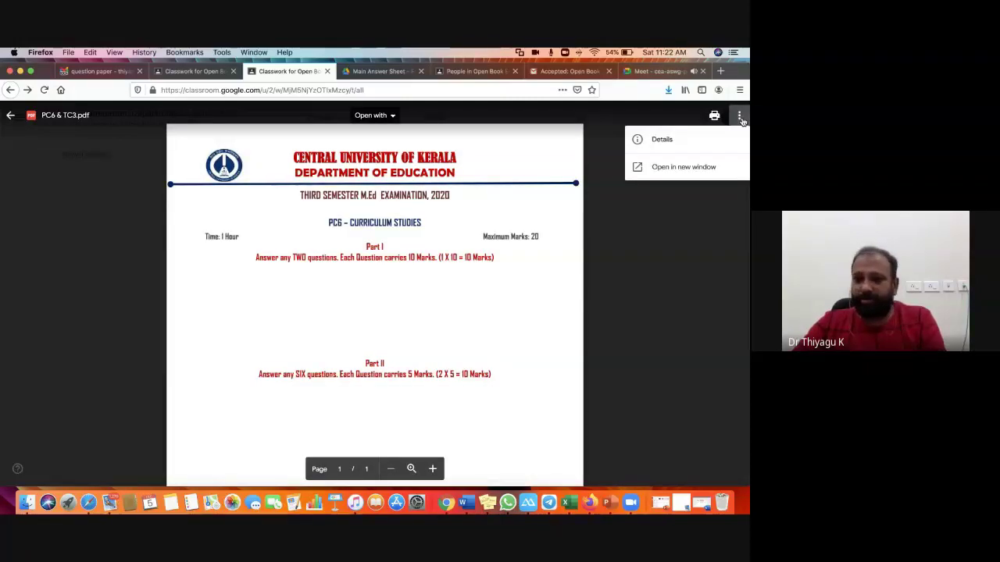
pyautogui.click(682, 167)
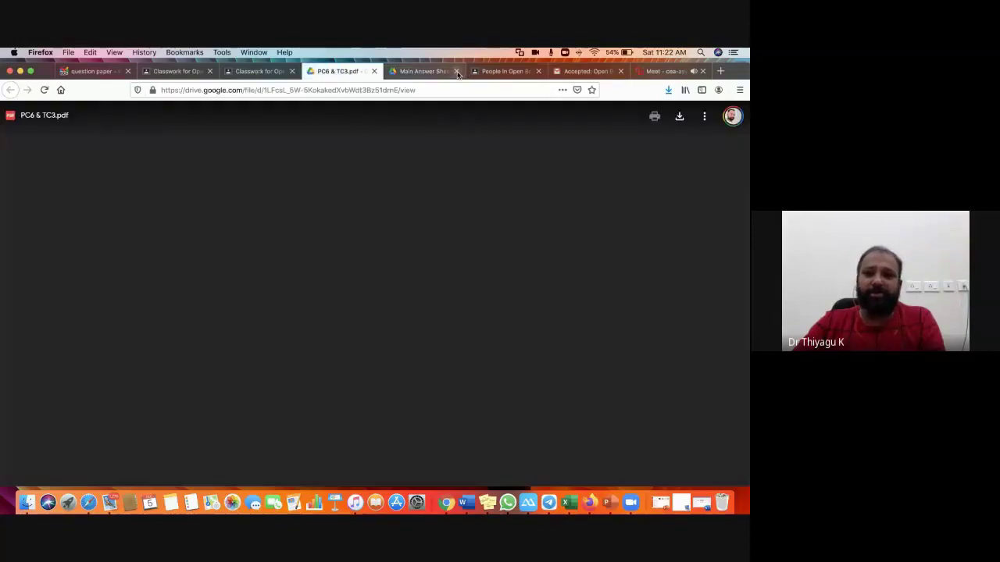
# Close the Main Answer Sheet tab, download PC6 & TC3.pdf, and return to Classwork
pyautogui.click(457, 71)
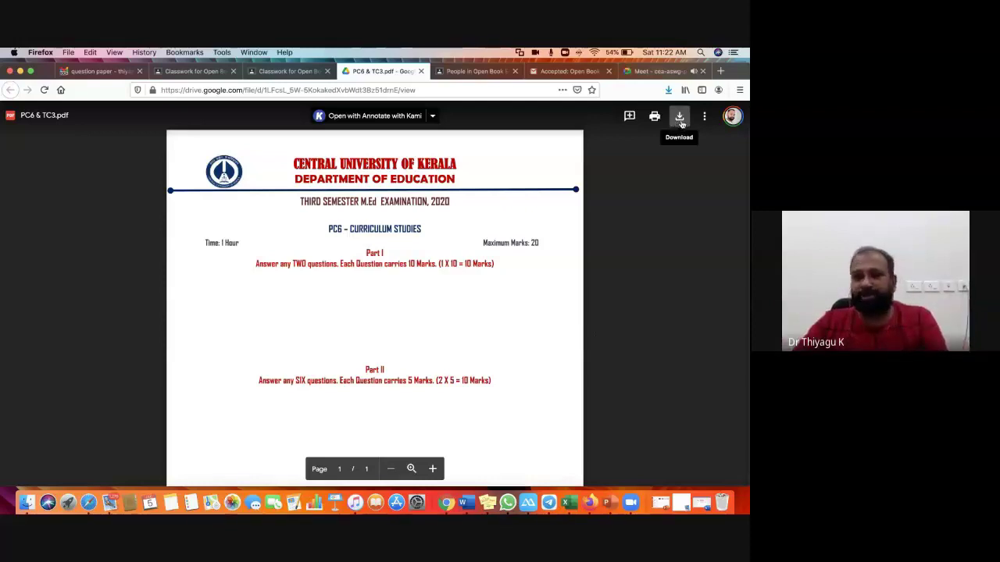
pyautogui.click(681, 123)
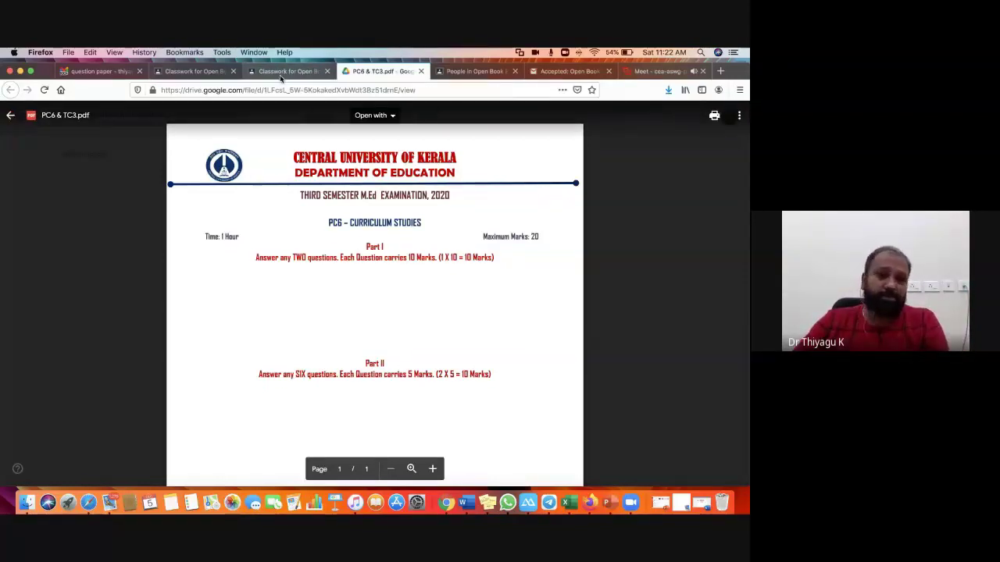
pyautogui.click(278, 72)
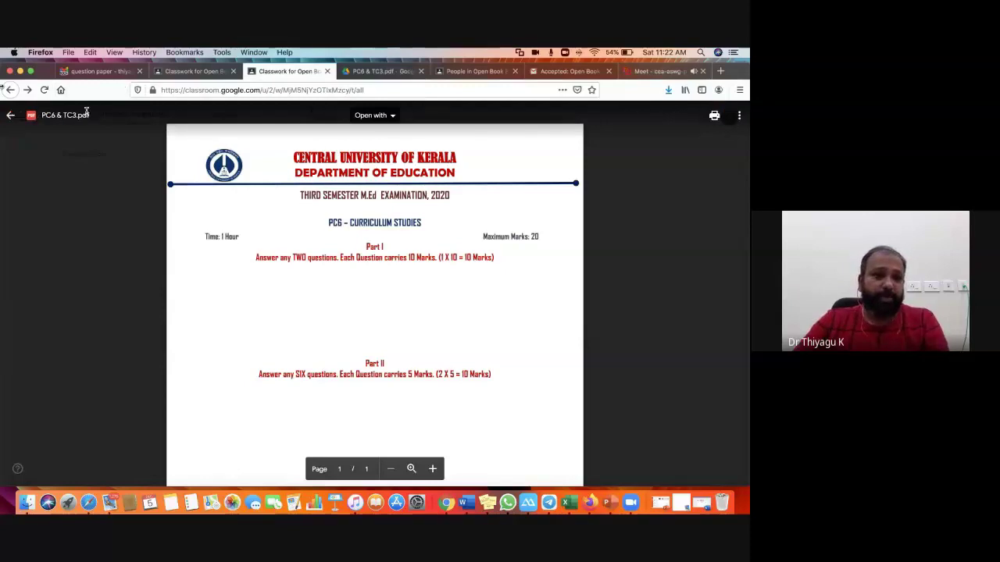
# Close the question paper preview and re-expand Model Question Paper showing PC6 & TC3.pdf
pyautogui.click(11, 116)
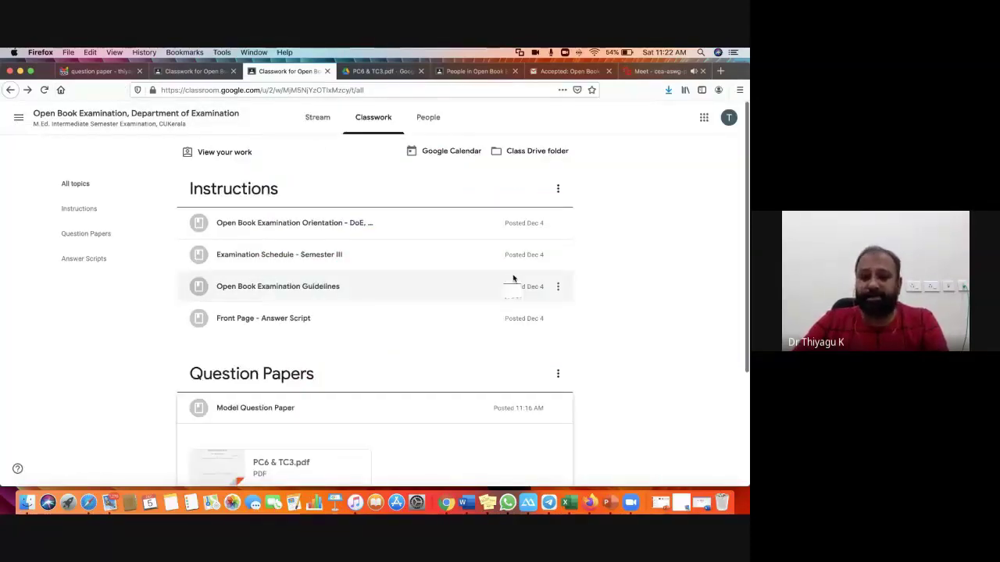
pyautogui.scroll(-3, 214, 375)
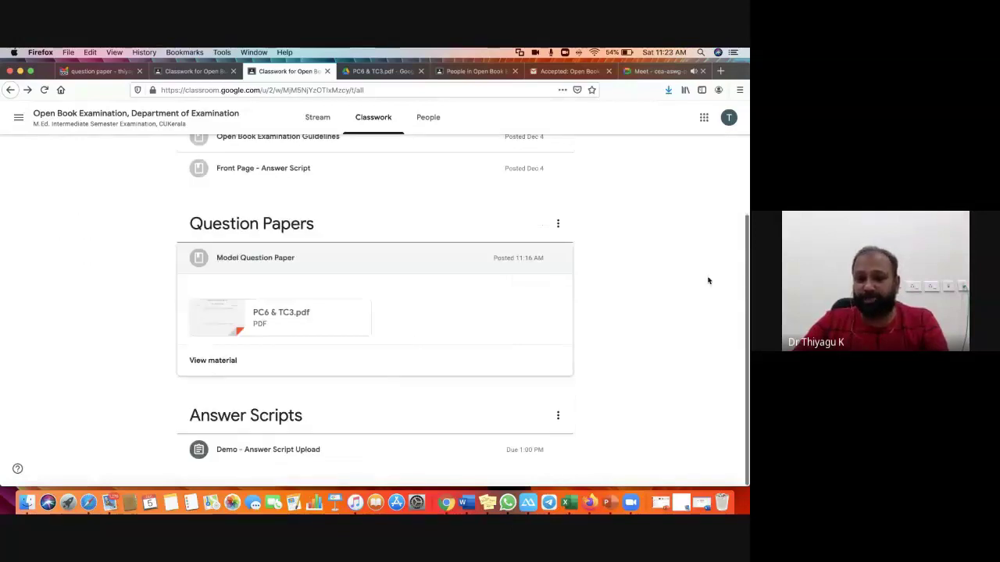
pyautogui.click(317, 262)
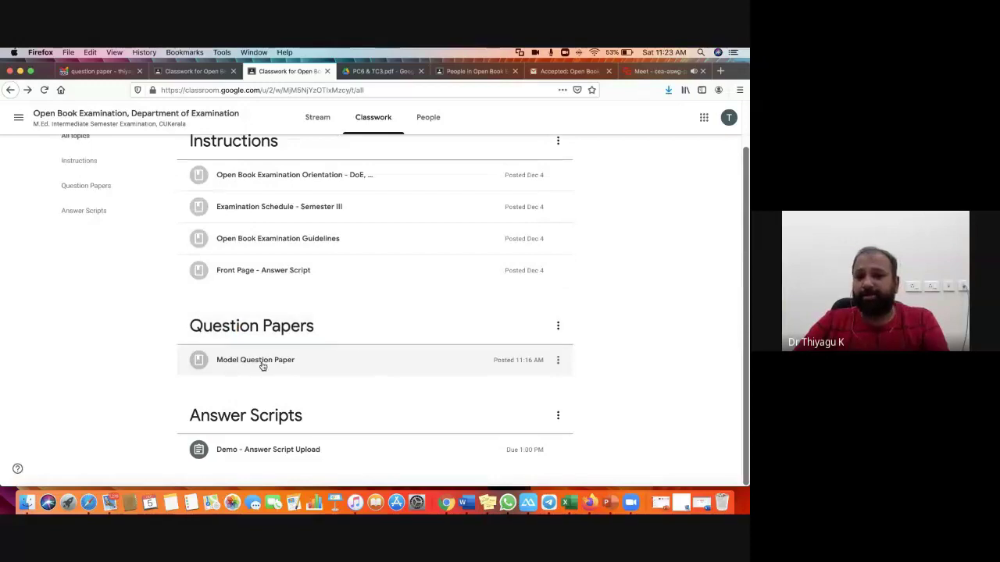
pyautogui.click(321, 368)
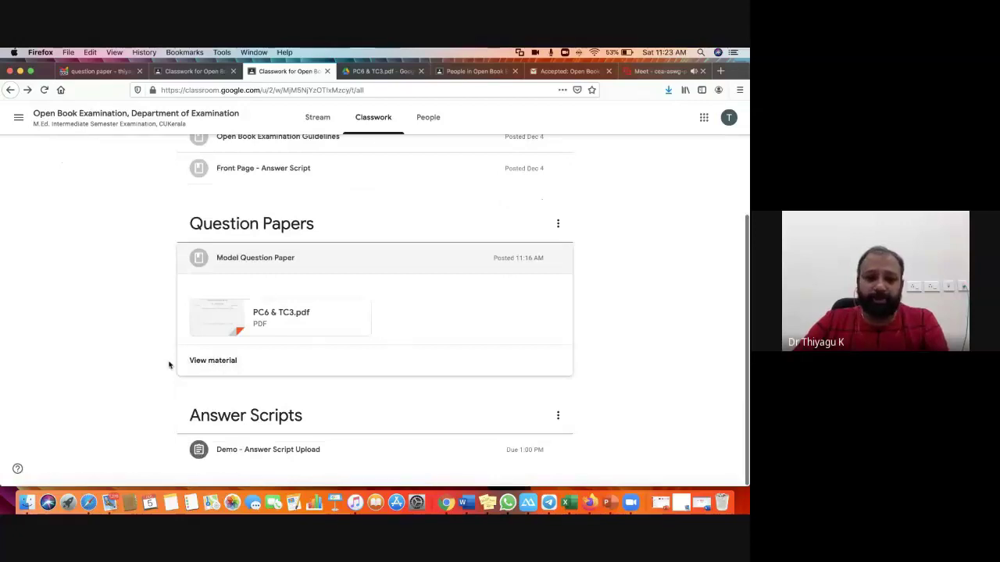
pyautogui.click(197, 360)
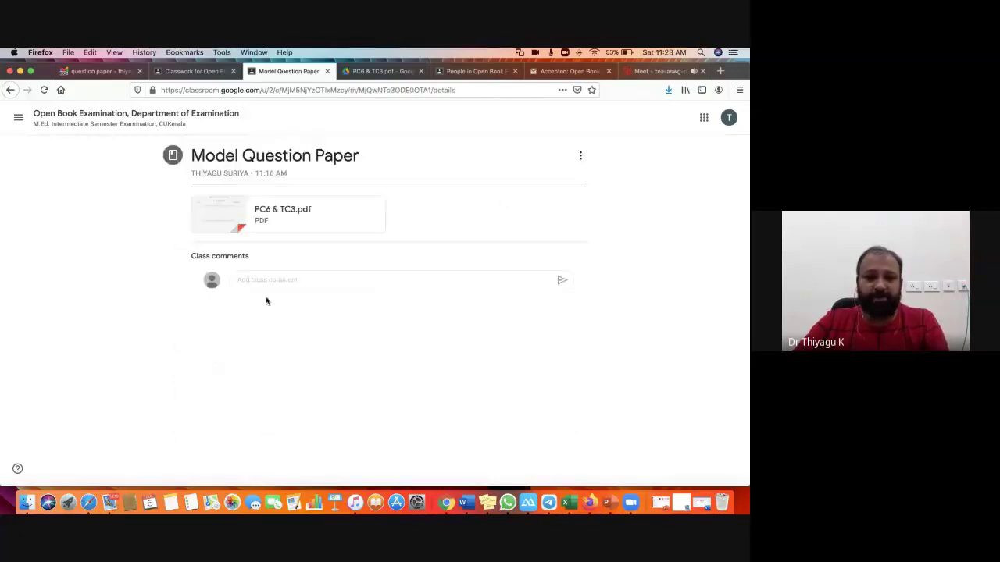
pyautogui.click(260, 281)
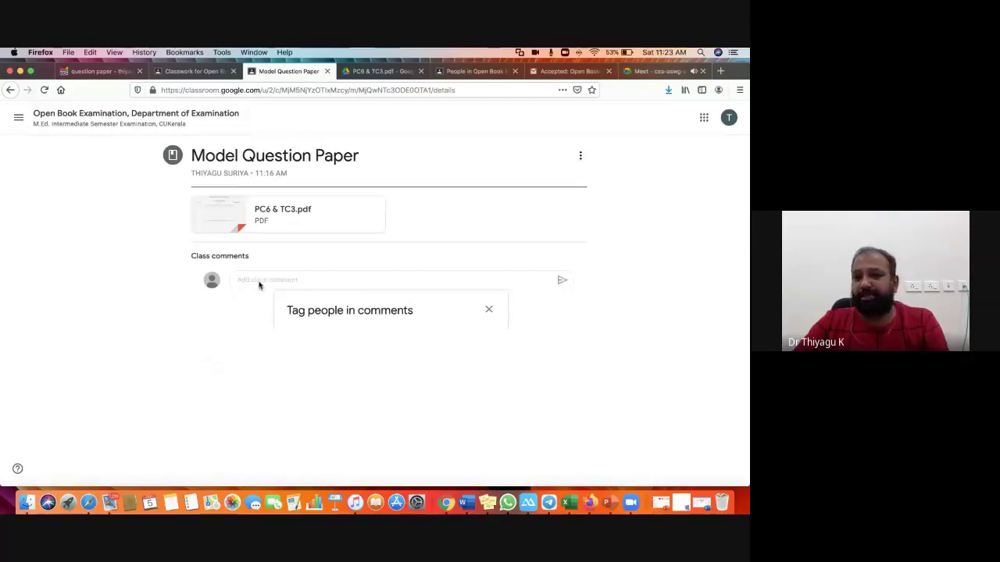
pyautogui.click(489, 310)
pyautogui.click(350, 290)
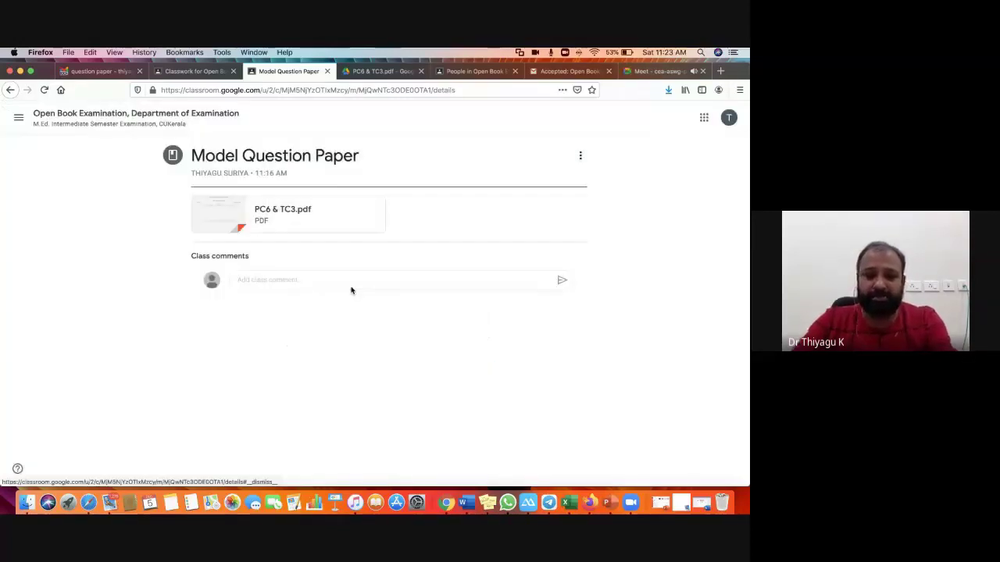
pyautogui.click(350, 281)
pyautogui.write('i recei')
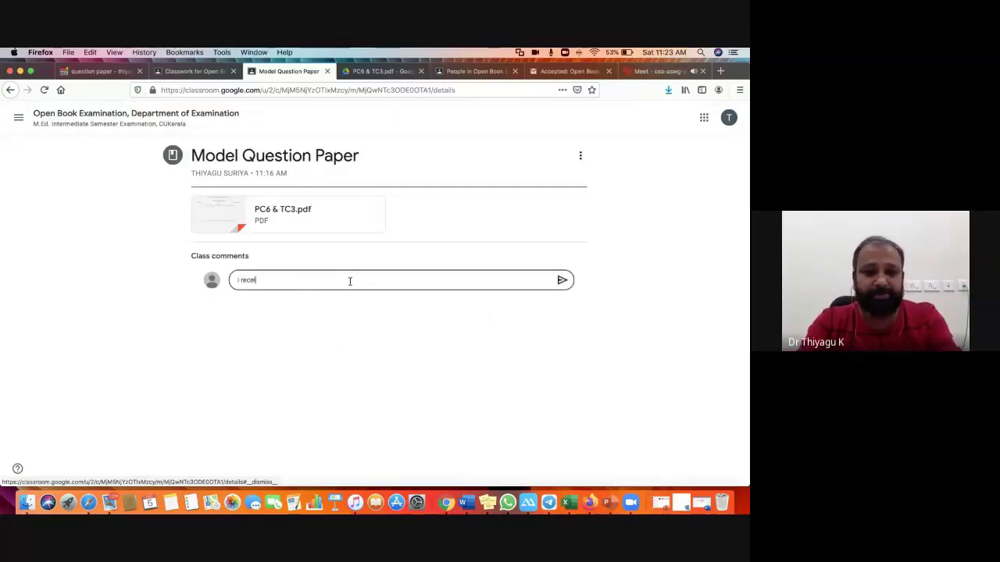
pyautogui.write('ved the')
pyautogui.press('BackSpace')
pyautogui.press('BackSpace')
pyautogui.press('BackSpace')
pyautogui.click(561, 289)
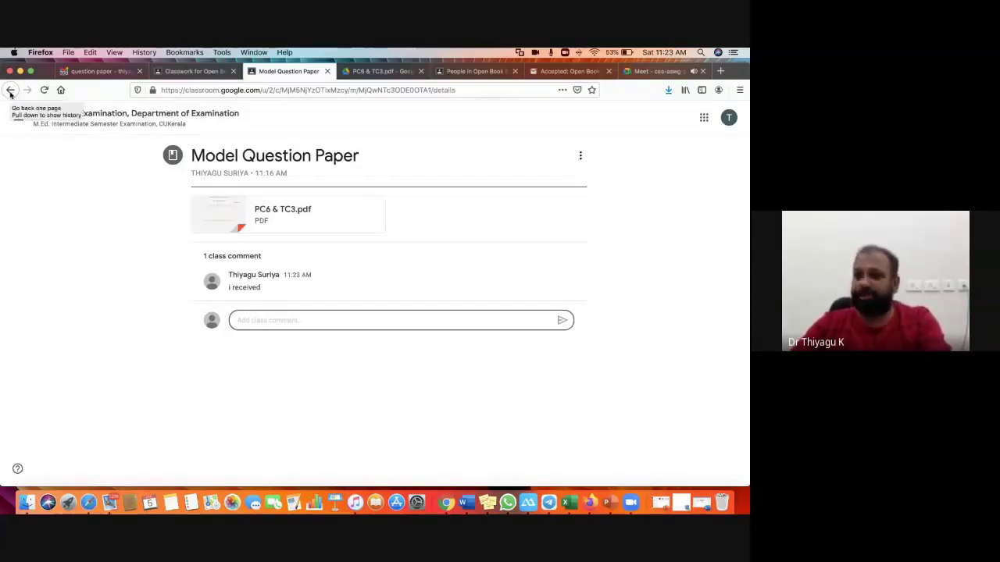
pyautogui.click(251, 321)
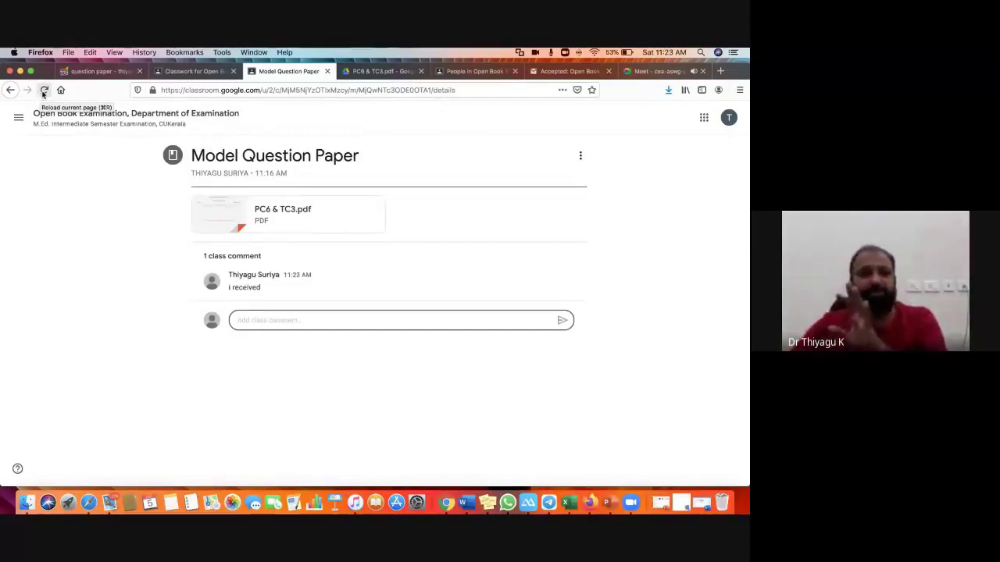
# Reload the Model Question Paper page to load new class comments
pyautogui.click(44, 93)
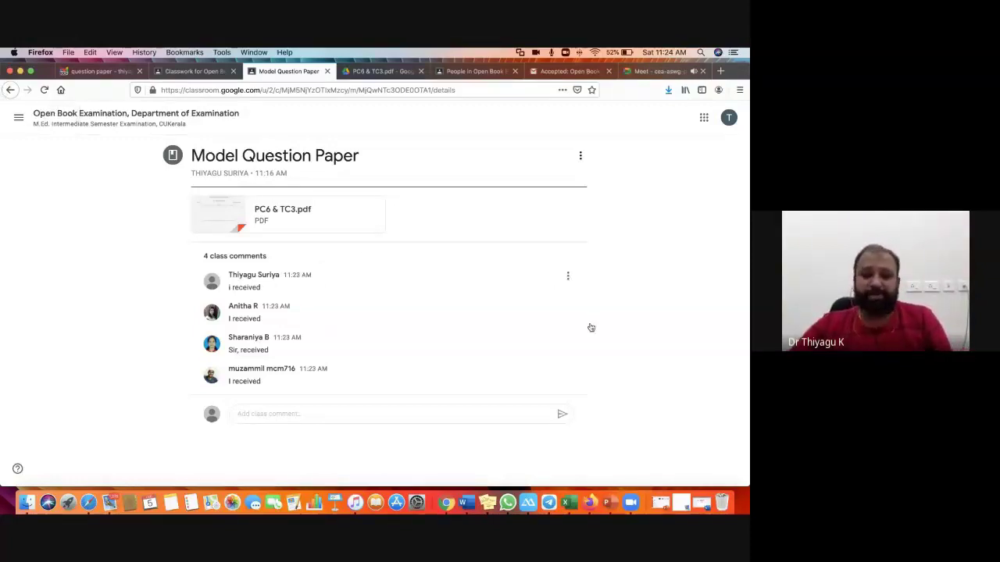
# Bring up the ApowerMirror phone window showing PC6 & TC3.pdf in the Classroom app
pyautogui.click(531, 504)
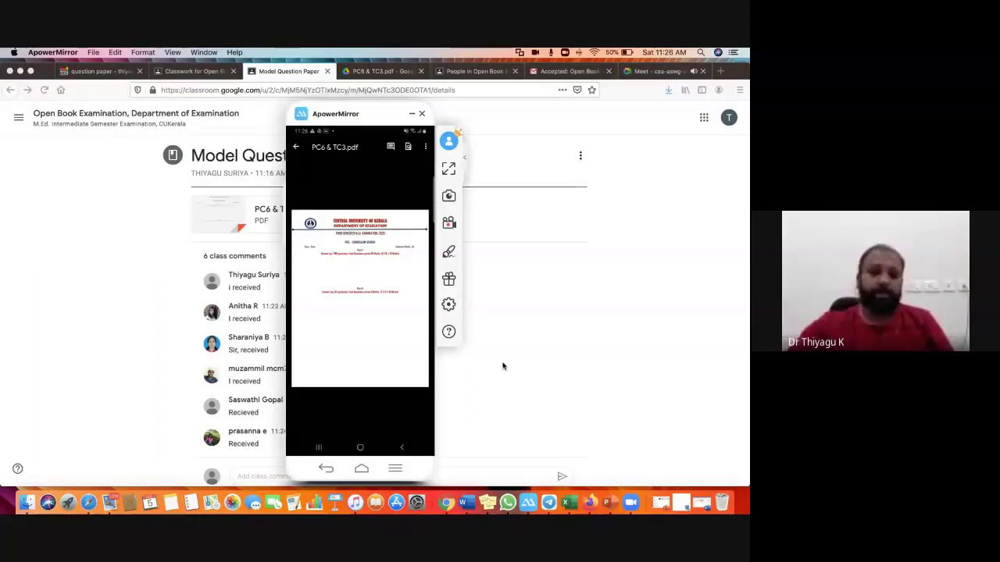
# Reopen the Model Question Paper details in the browser and reload to show its 6 class comments
pyautogui.press('super+Left')
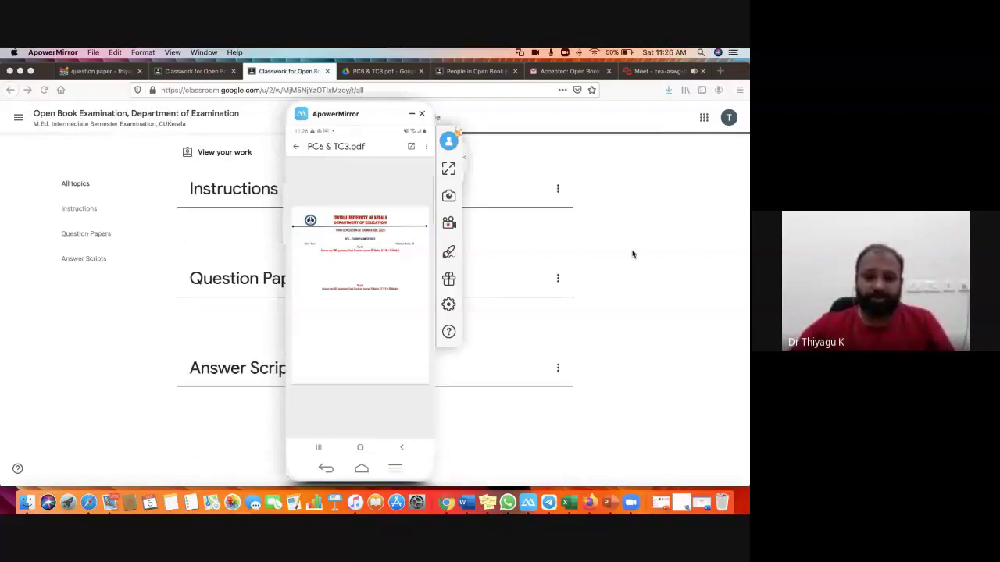
pyautogui.click(149, 183)
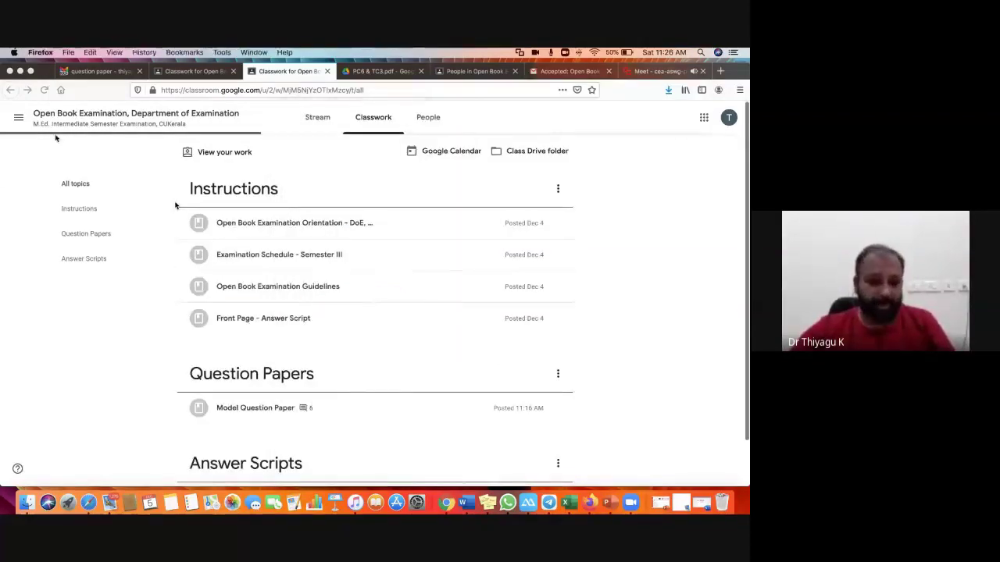
pyautogui.click(286, 408)
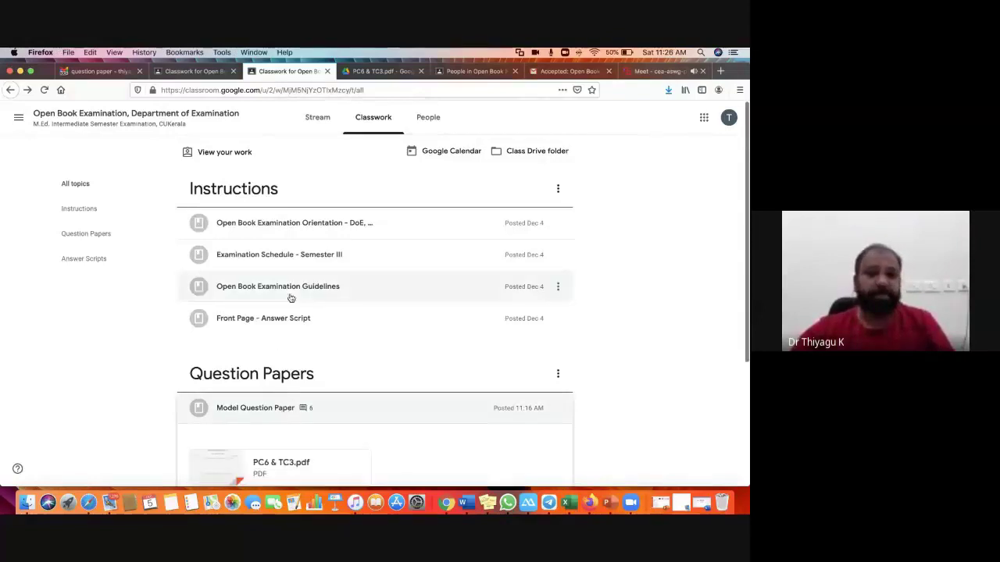
pyautogui.scroll(-2, 344, 398)
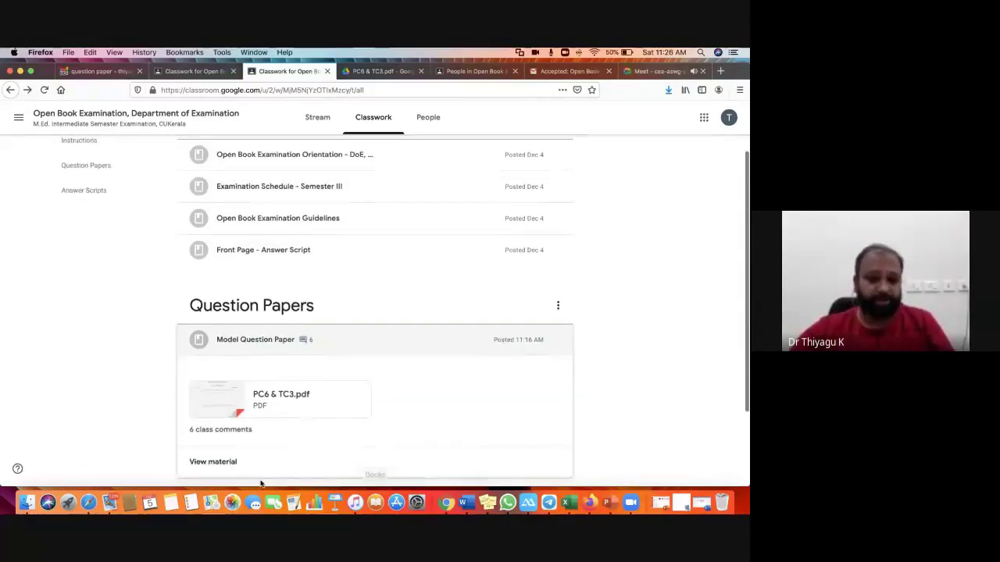
pyautogui.click(211, 463)
pyautogui.click(44, 90)
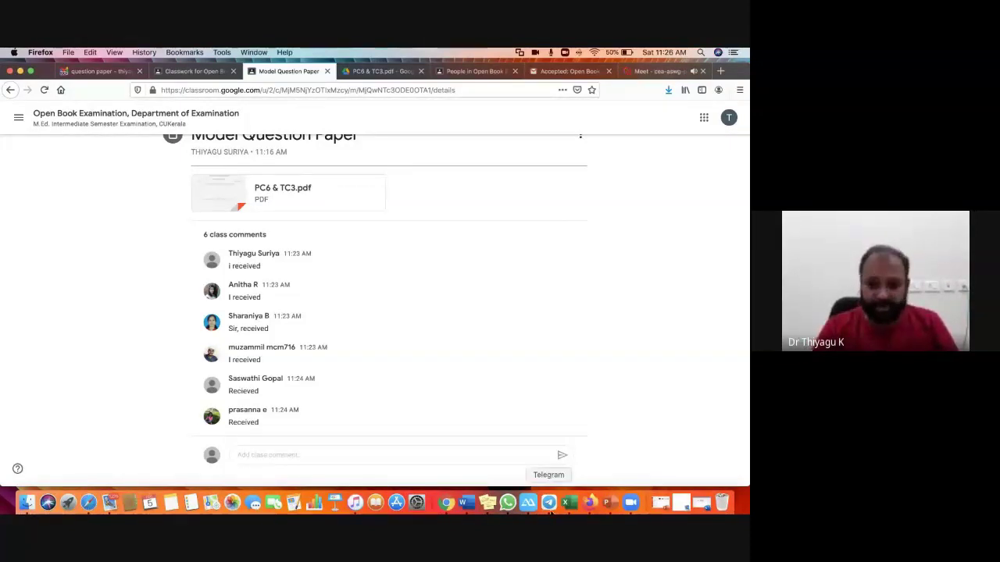
# Open the Model Question Paper post on the mirrored phone, then switch back to Firefox
pyautogui.click(521, 508)
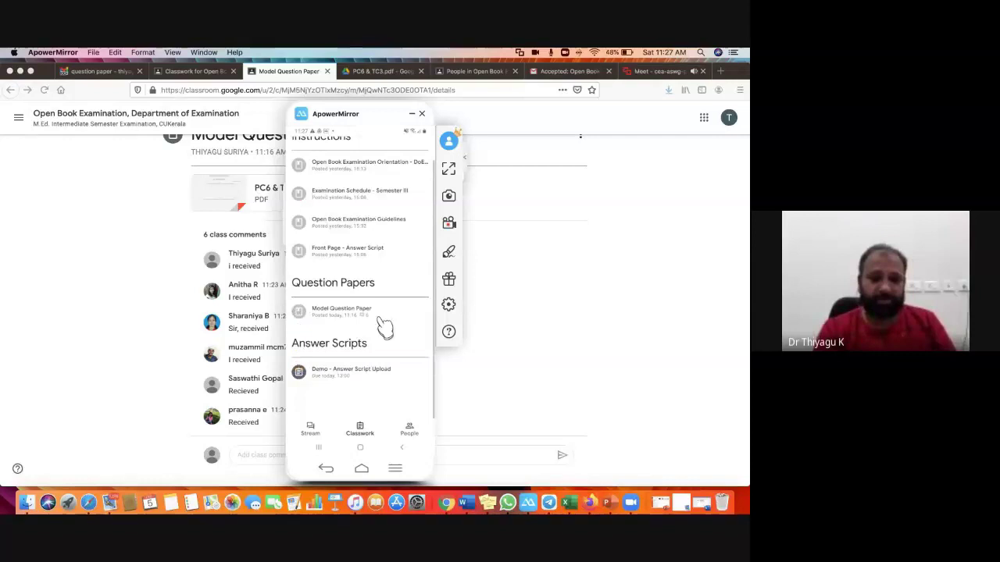
pyautogui.click(383, 316)
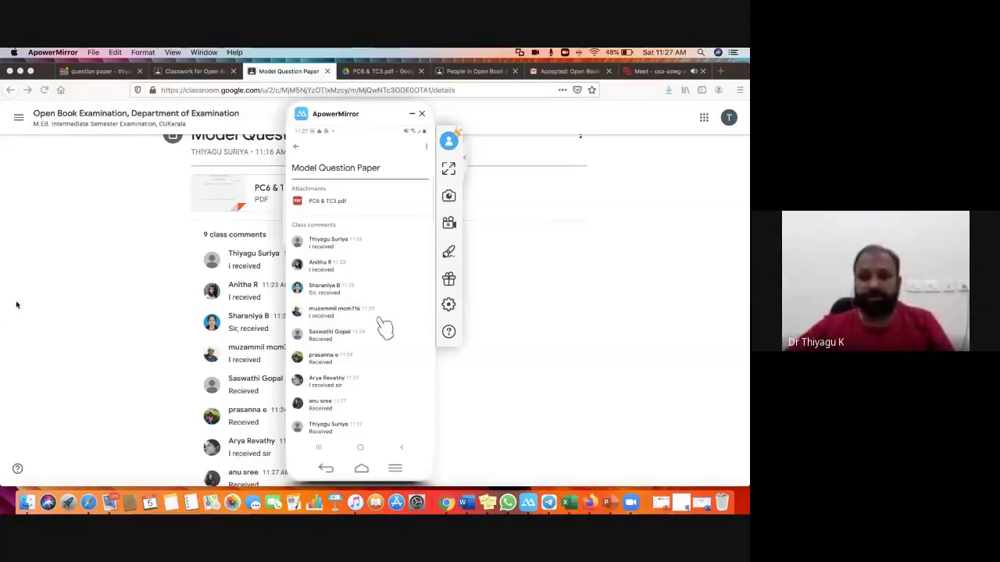
pyautogui.click(487, 265)
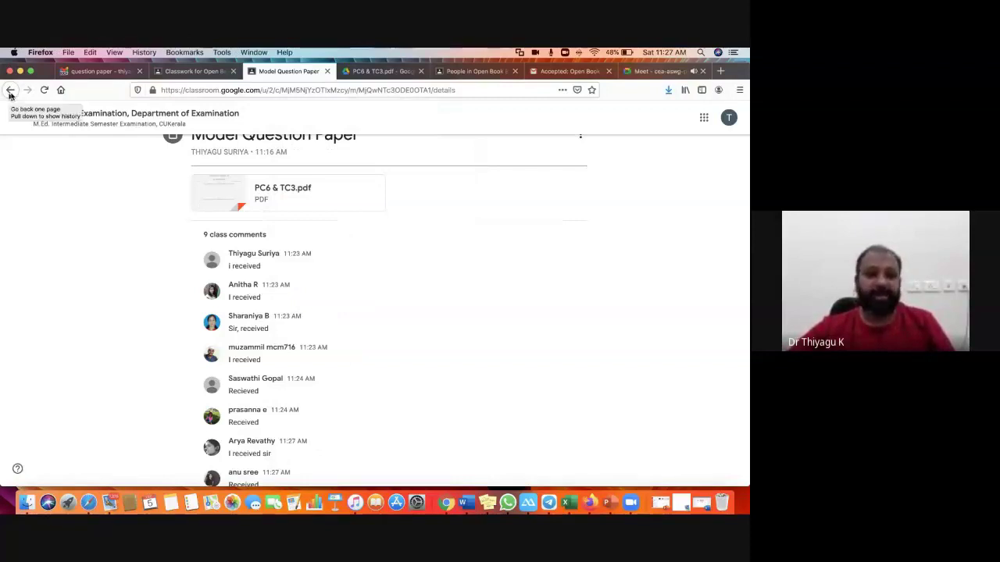
# Open the Demo - Answer Script Upload assignment from the Answer Scripts topic in Classwork
pyautogui.click(11, 90)
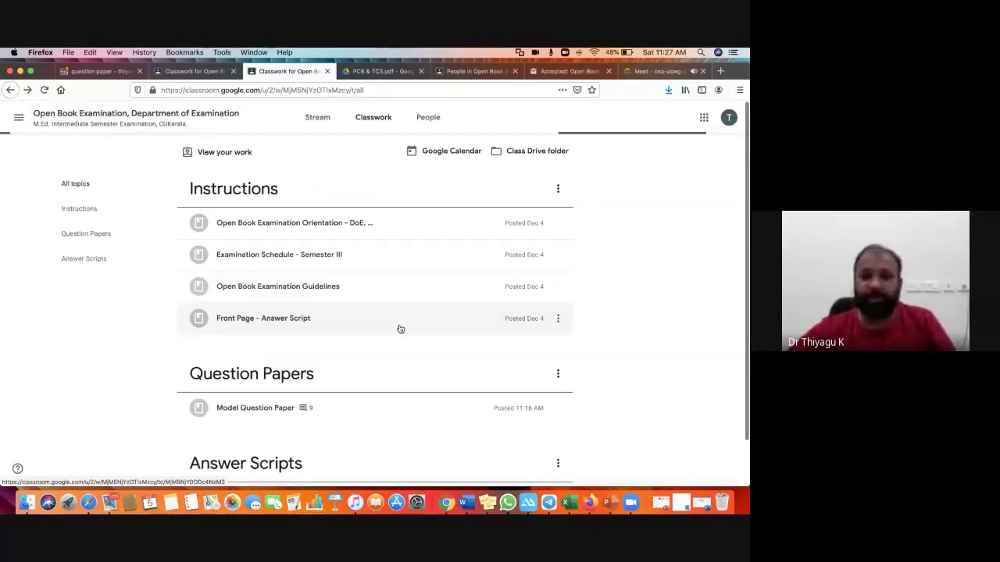
pyautogui.scroll(-2, 360, 367)
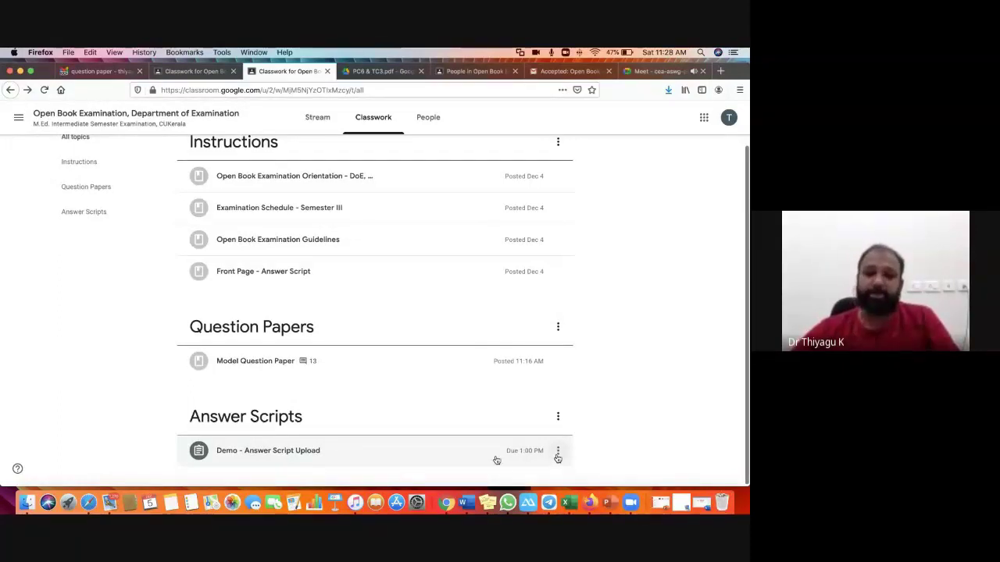
pyautogui.click(397, 459)
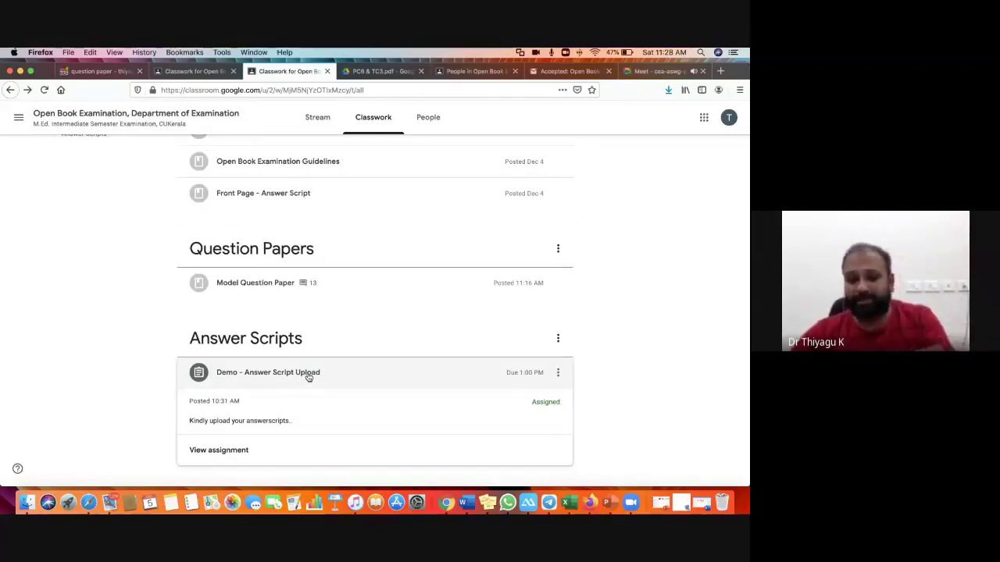
pyautogui.click(242, 448)
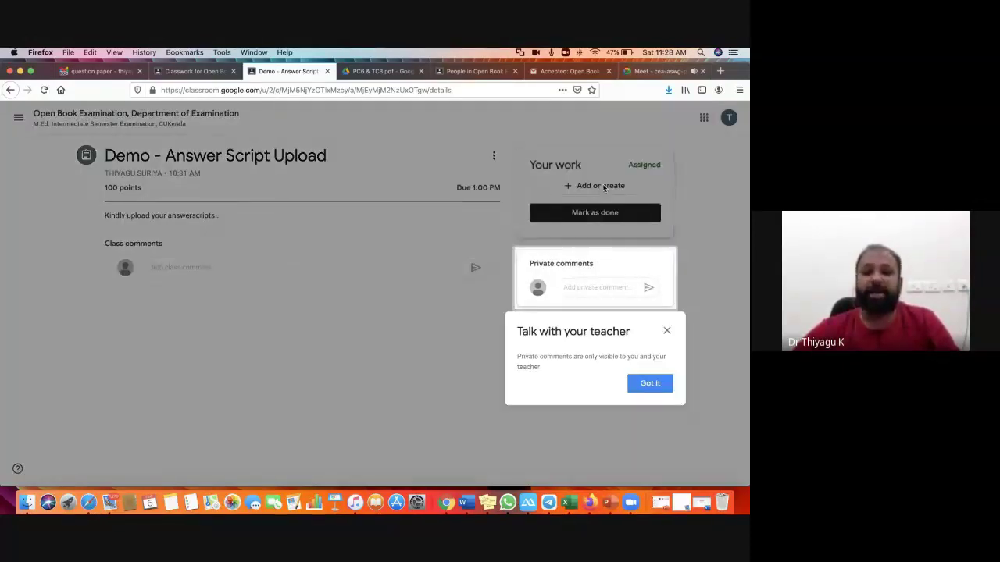
# Dismiss the private-comments tip and check the Add or create options without choosing any
pyautogui.click(668, 332)
pyautogui.click(581, 188)
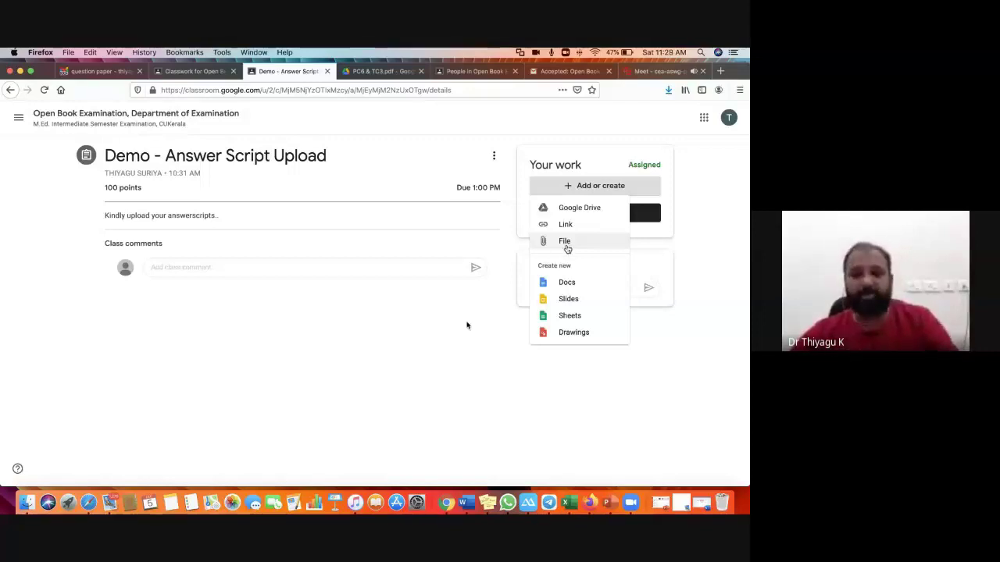
pyautogui.click(426, 339)
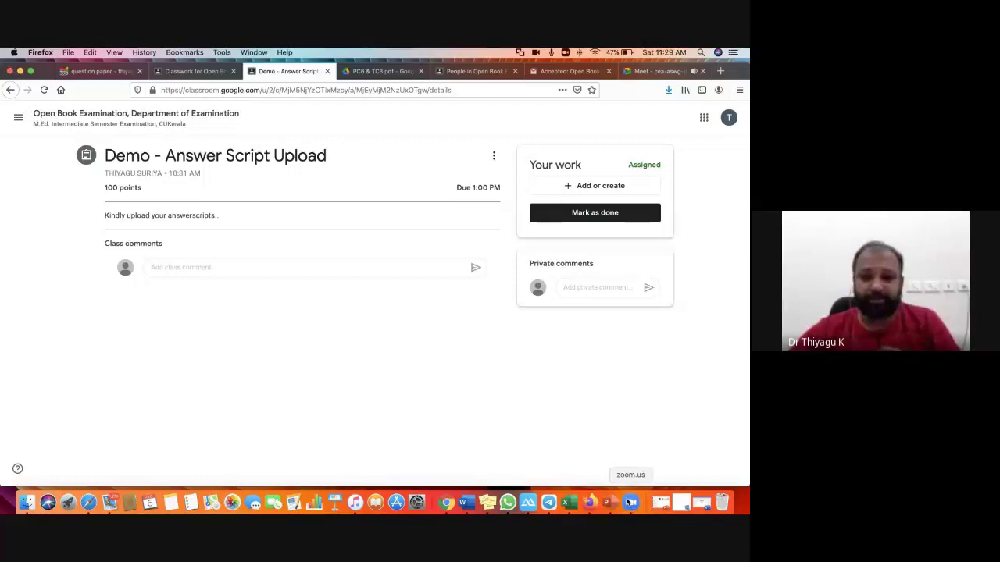
# Bring the ApowerMirror phone window to the front
pyautogui.click(529, 508)
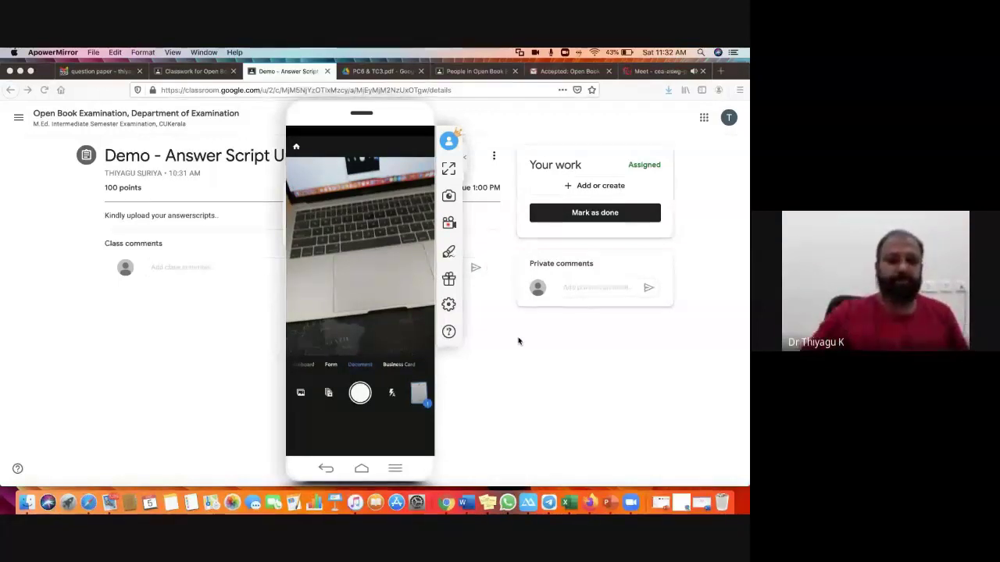
# Bring the mirrored phone back in front of the Classroom assignment page
pyautogui.click(137, 306)
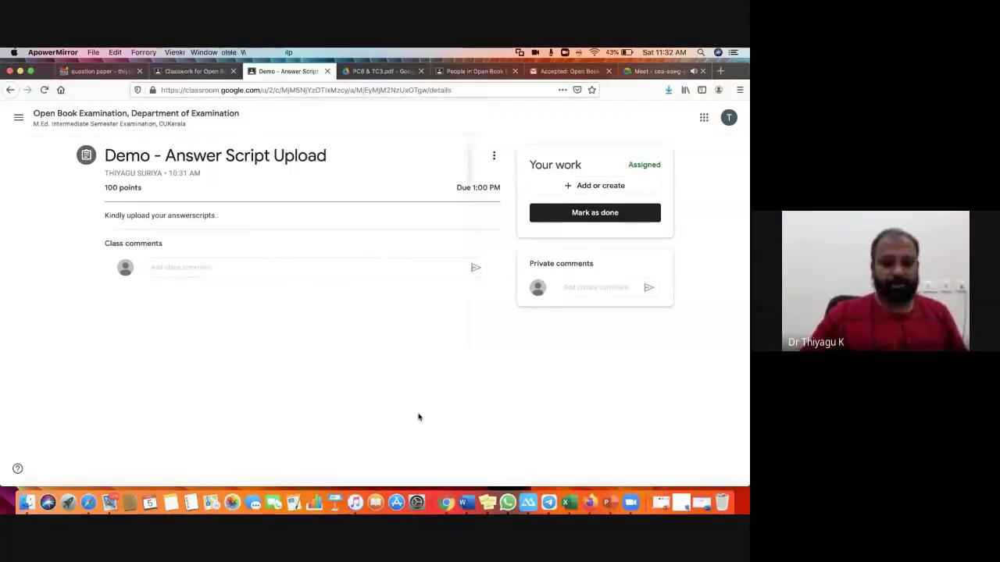
pyautogui.click(529, 504)
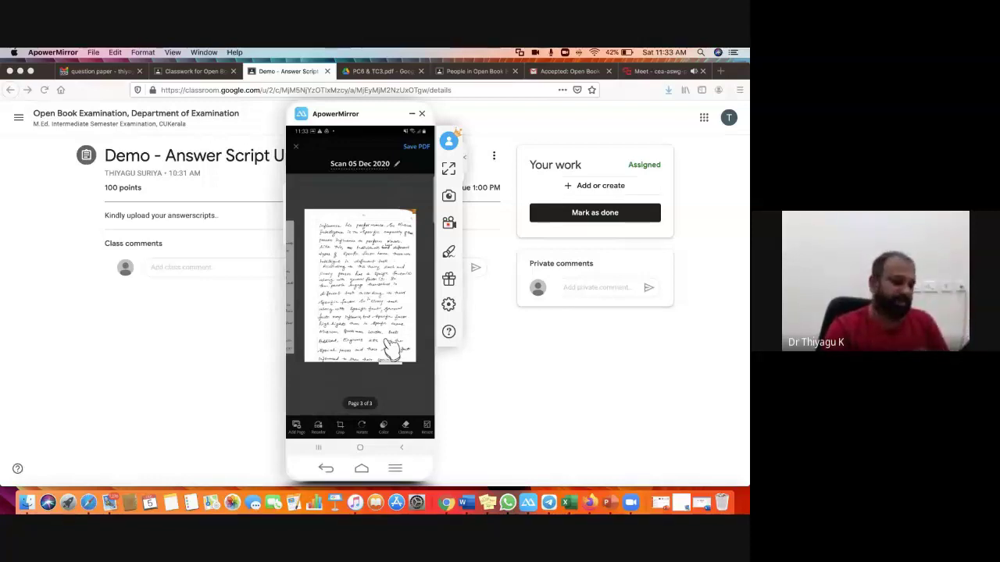
# Open the crop borders adjustment for page 3 of the Scan 05 Dec 2020 document
pyautogui.click(391, 348)
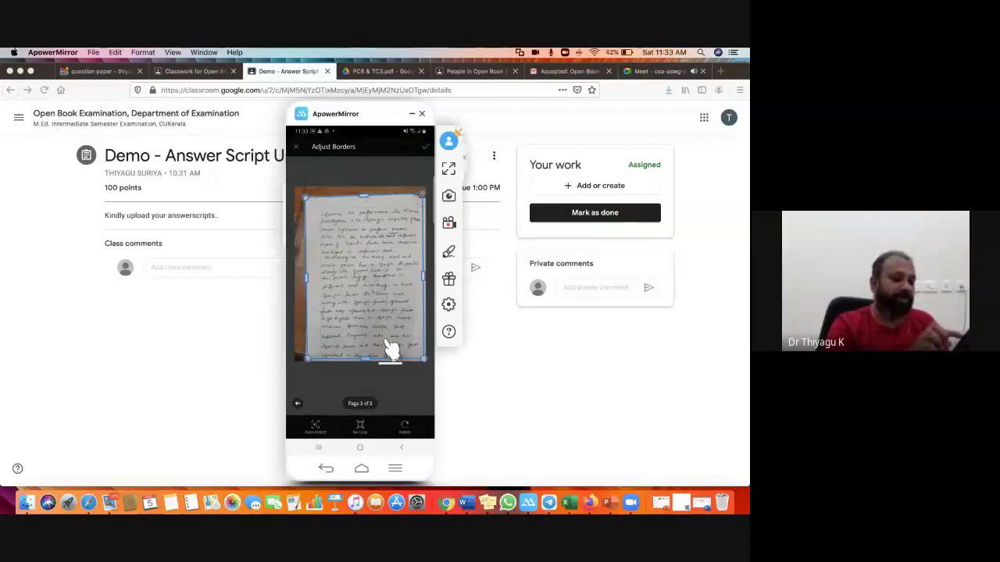
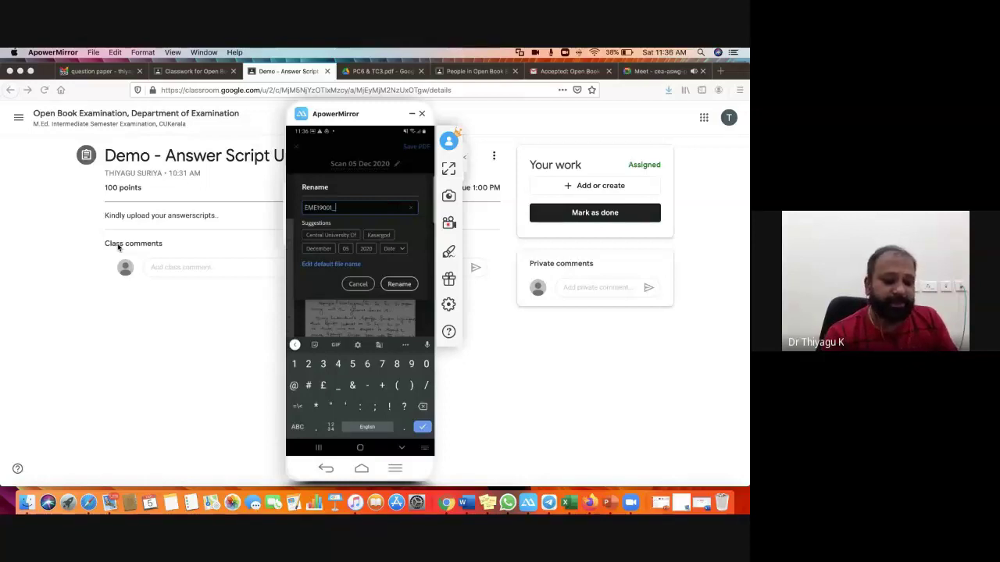
# Rename the scan to the student's register number followed by the subject code EM314
pyautogui.press('shift')
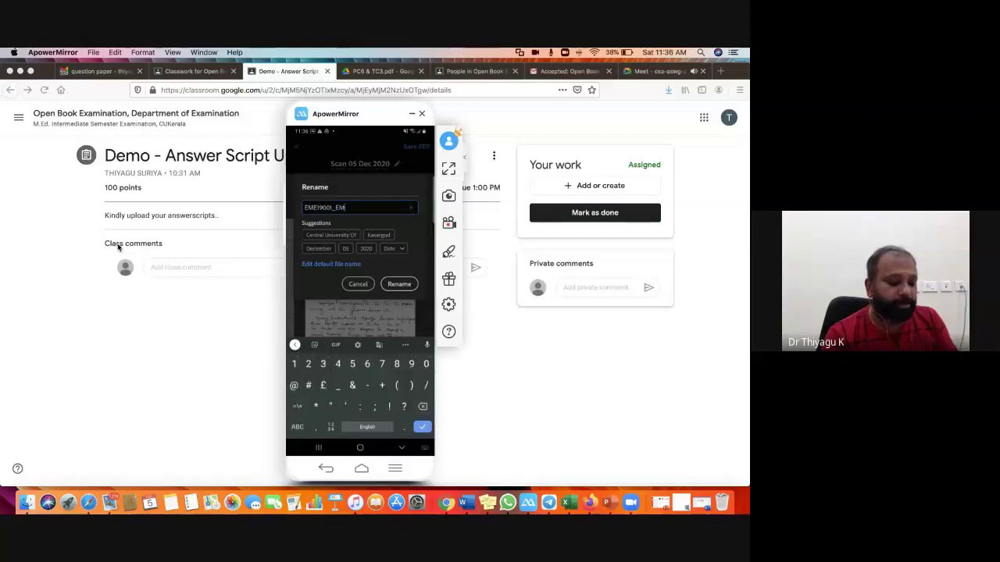
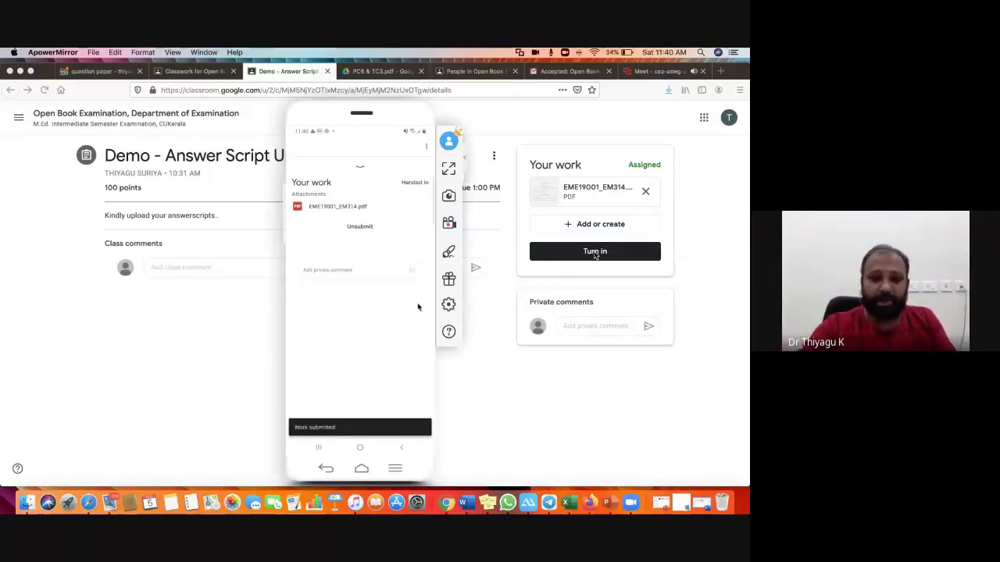
# Review the class Grades list for the Demo - Answer column out of 100, then open the People page
pyautogui.click(208, 346)
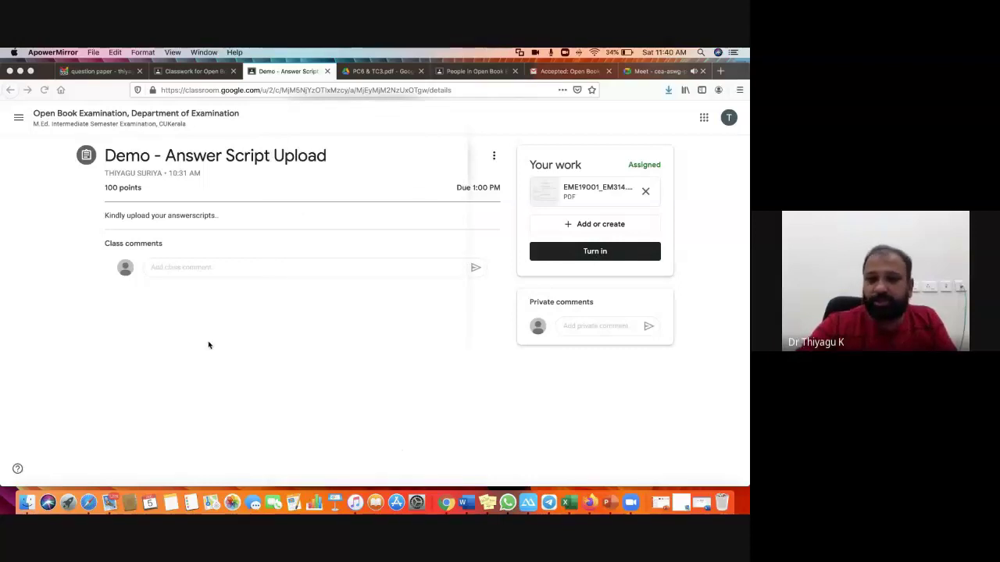
pyautogui.click(156, 74)
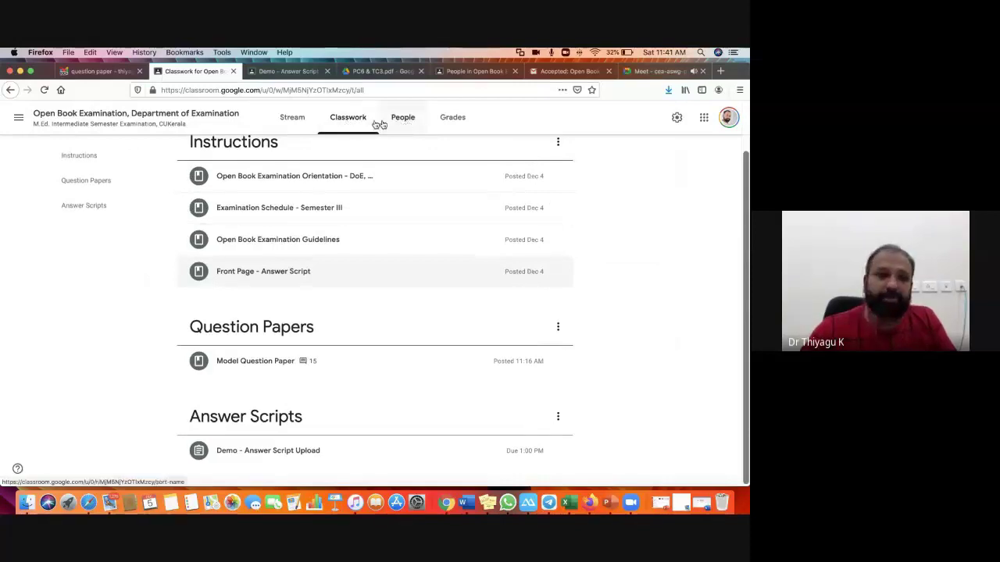
pyautogui.click(462, 123)
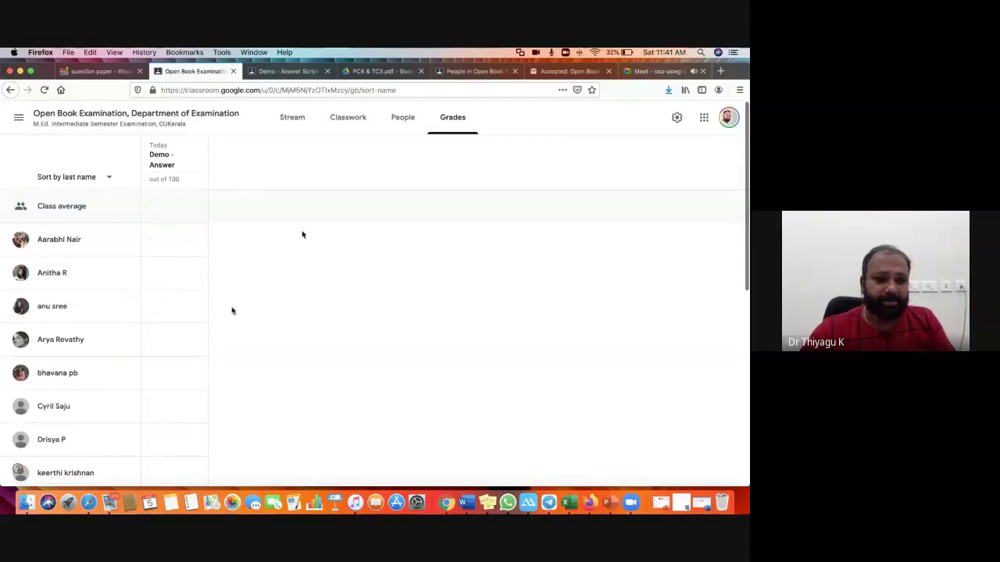
pyautogui.scroll(-3, 151, 310)
pyautogui.scroll(-5, 156, 316)
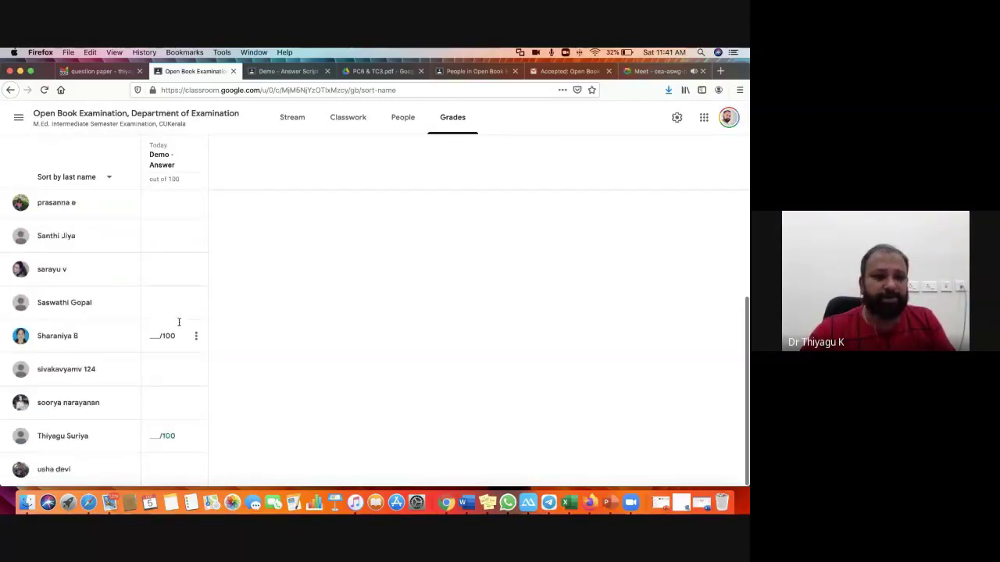
pyautogui.scroll(1, 160, 229)
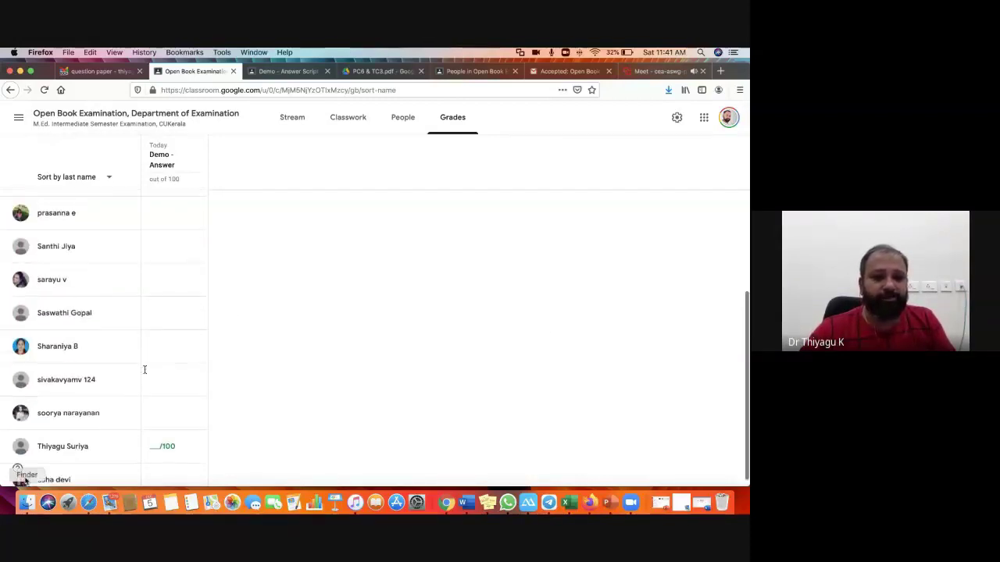
pyautogui.scroll(-1, 239, 458)
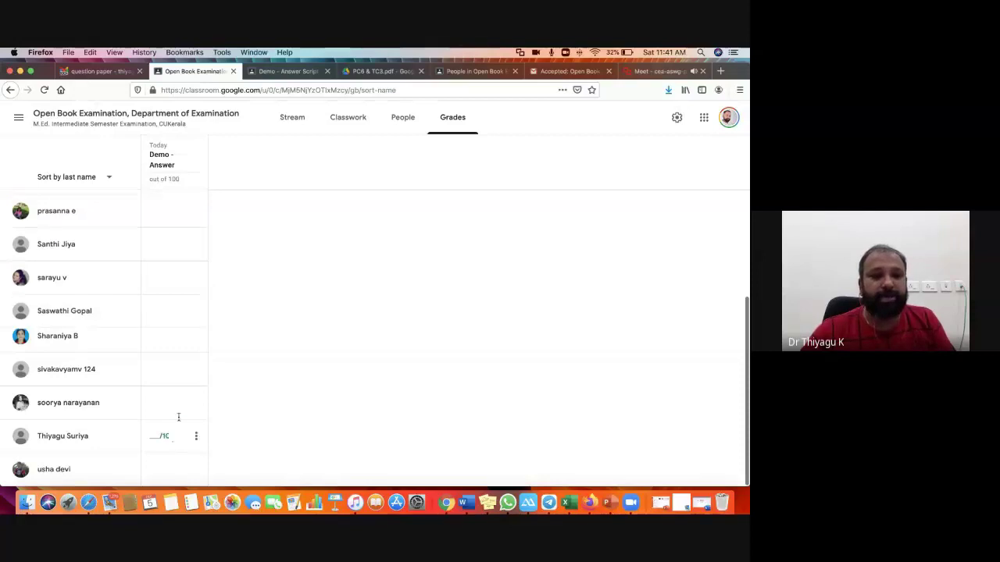
pyautogui.scroll(3, 175, 243)
pyautogui.scroll(10, 176, 243)
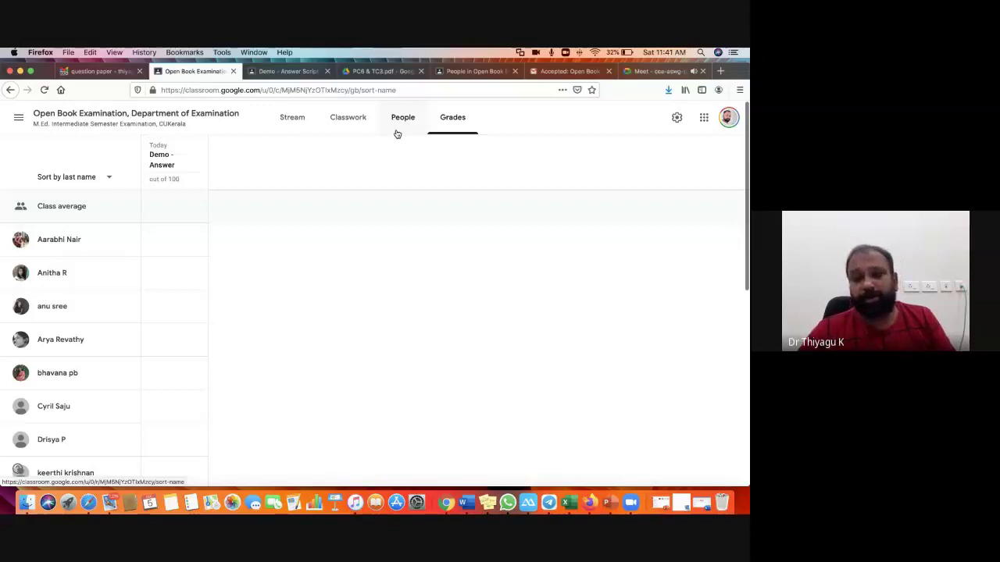
pyautogui.scroll(-1, 138, 351)
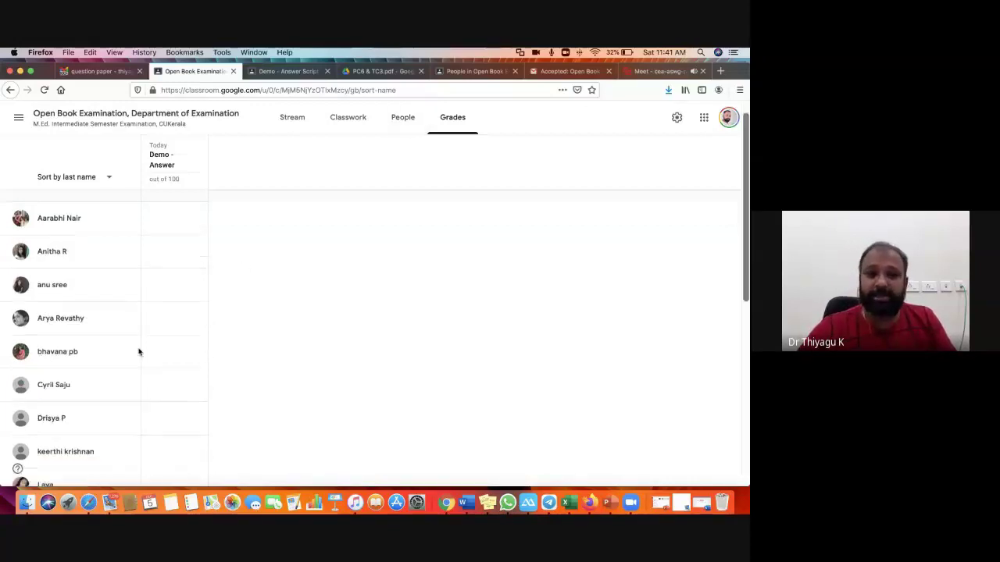
pyautogui.click(400, 118)
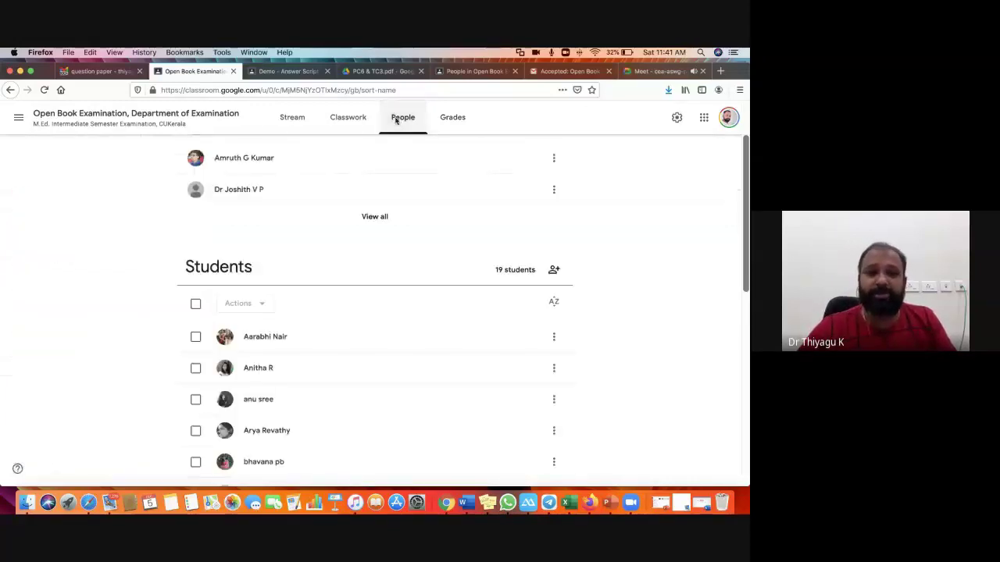
# Open the single turned-in PDF for Demo - Answer Script Upload in the grading view
pyautogui.click(328, 120)
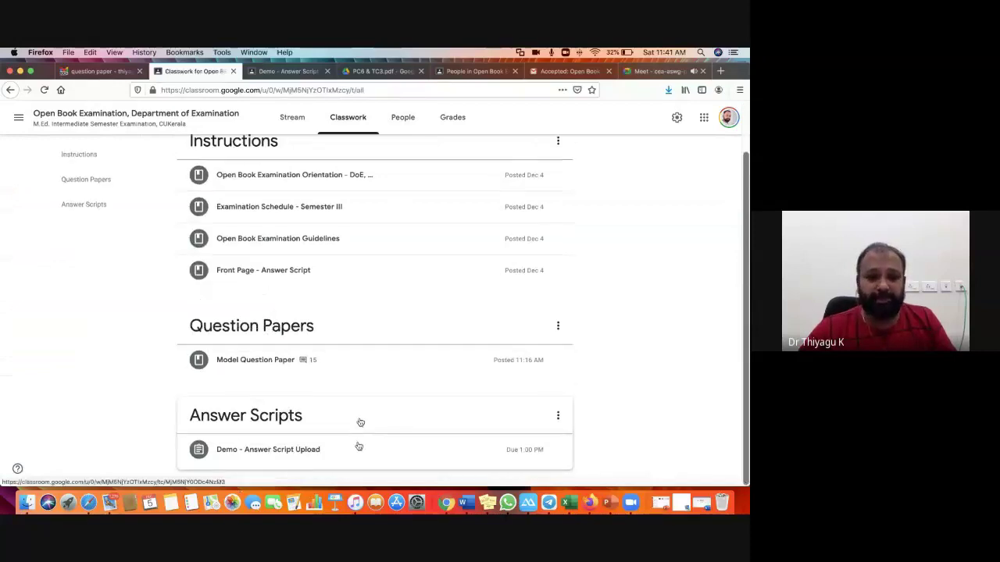
pyautogui.click(303, 449)
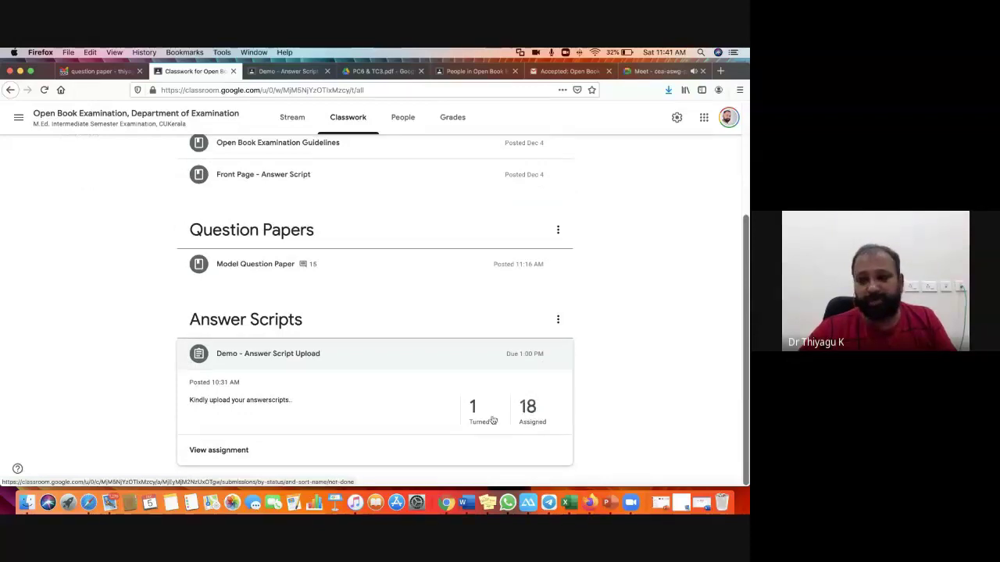
pyautogui.click(474, 419)
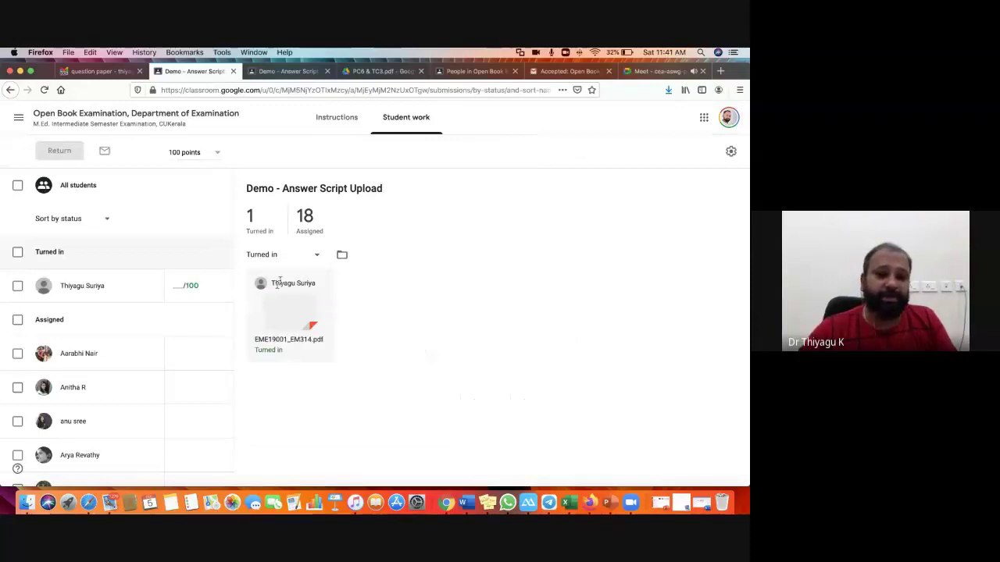
pyautogui.click(280, 307)
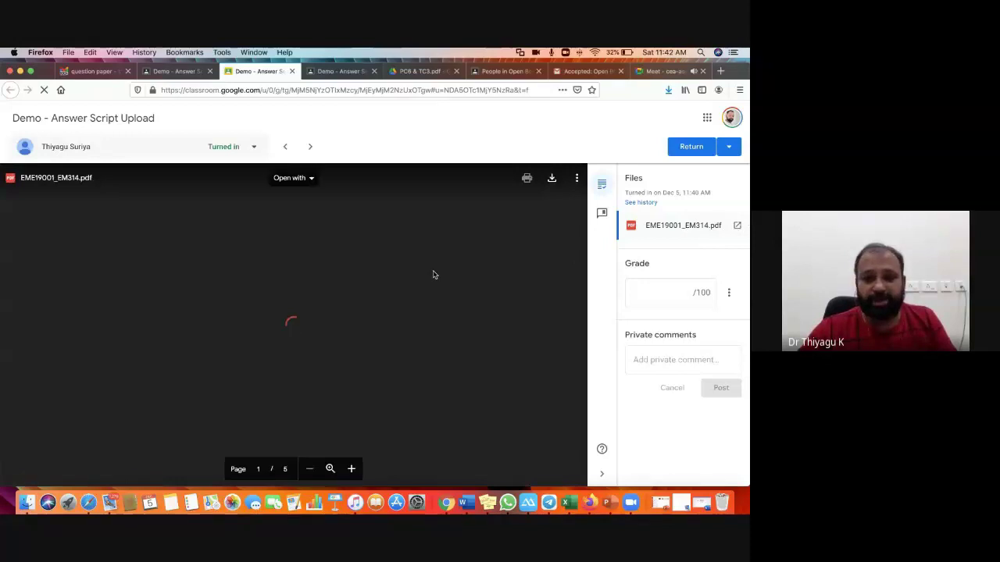
# Read the answer script through to page 4 of 5 and focus the private comment box
pyautogui.scroll(-10, 433, 272)
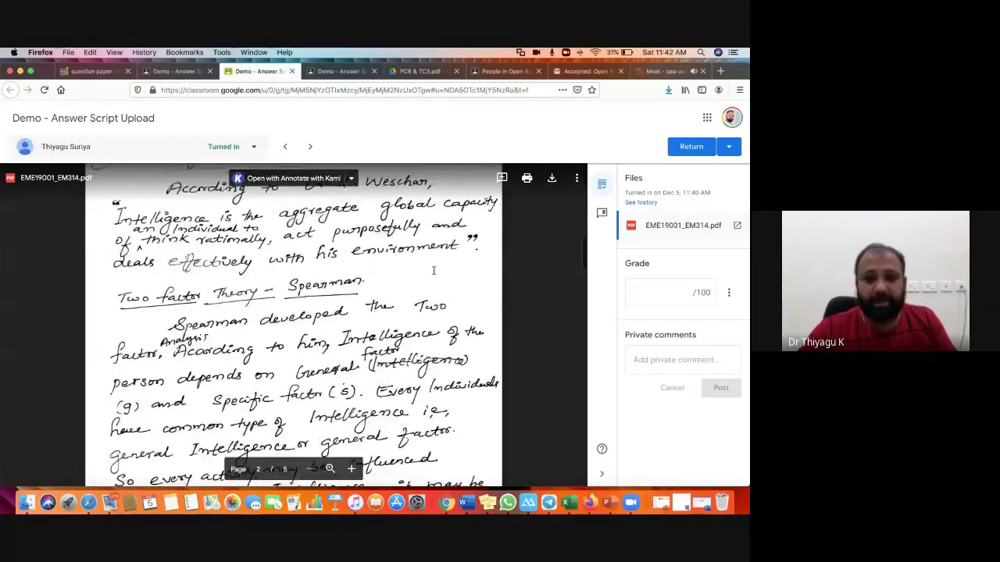
pyautogui.scroll(-10, 434, 269)
pyautogui.scroll(-10, 436, 267)
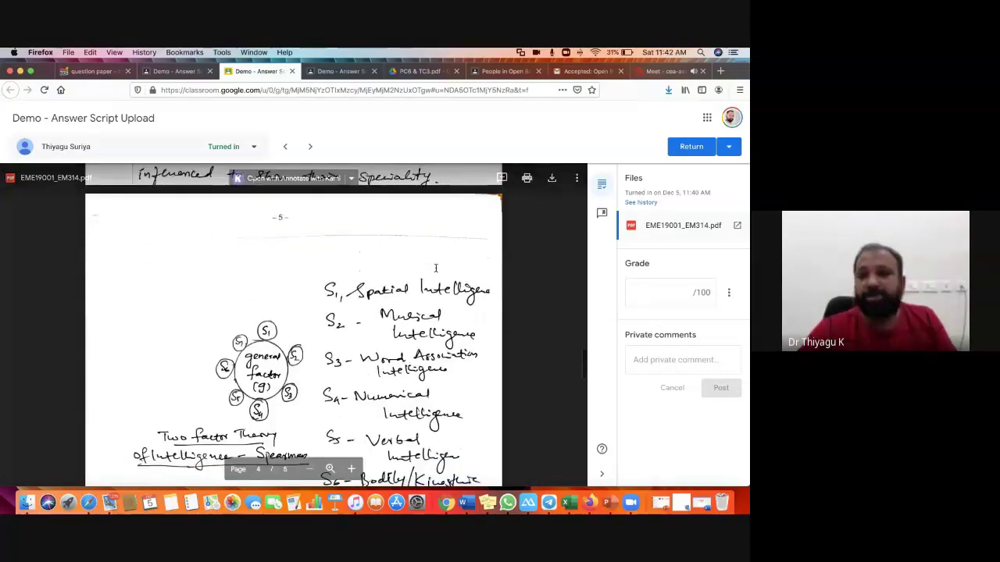
pyautogui.scroll(-3, 436, 268)
pyautogui.click(641, 360)
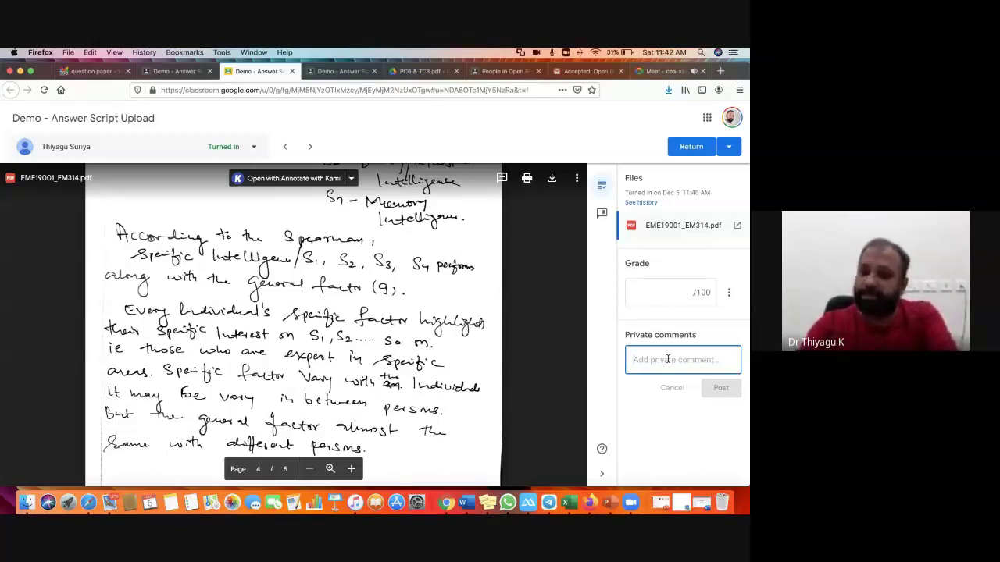
# Post the private comment "great..we received you answer script" on the submission
pyautogui.write('great..we received')
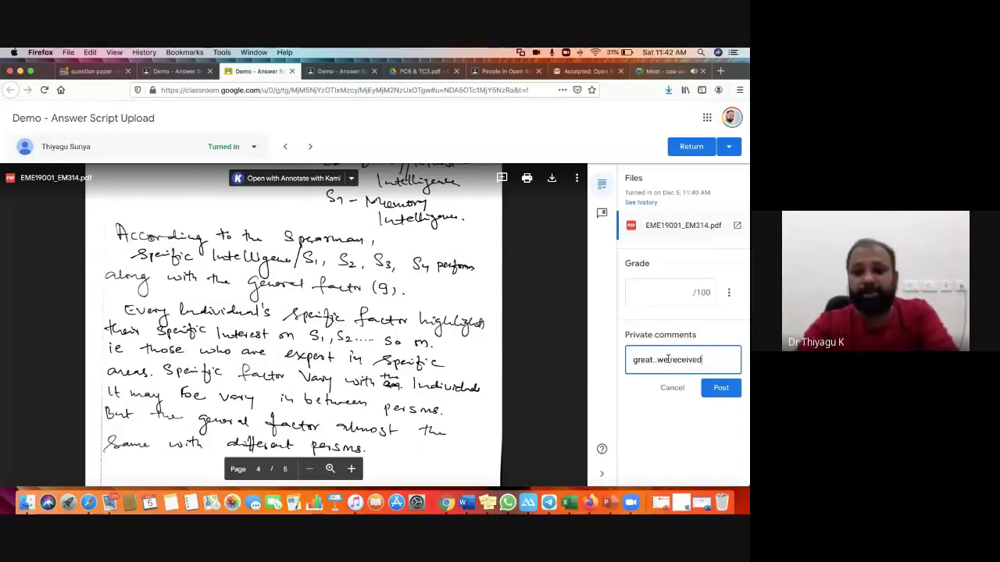
pyautogui.write(' you answer script')
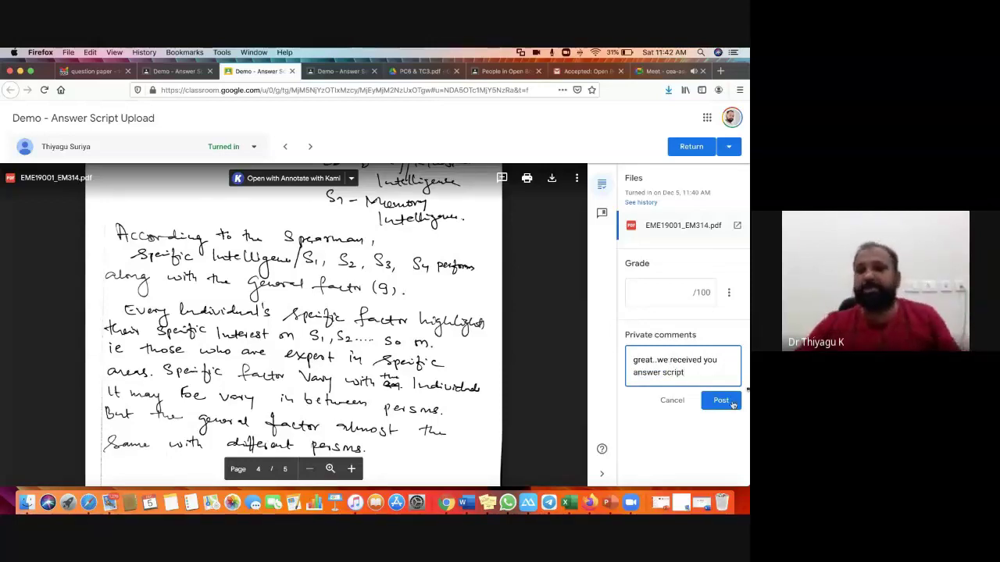
pyautogui.click(721, 402)
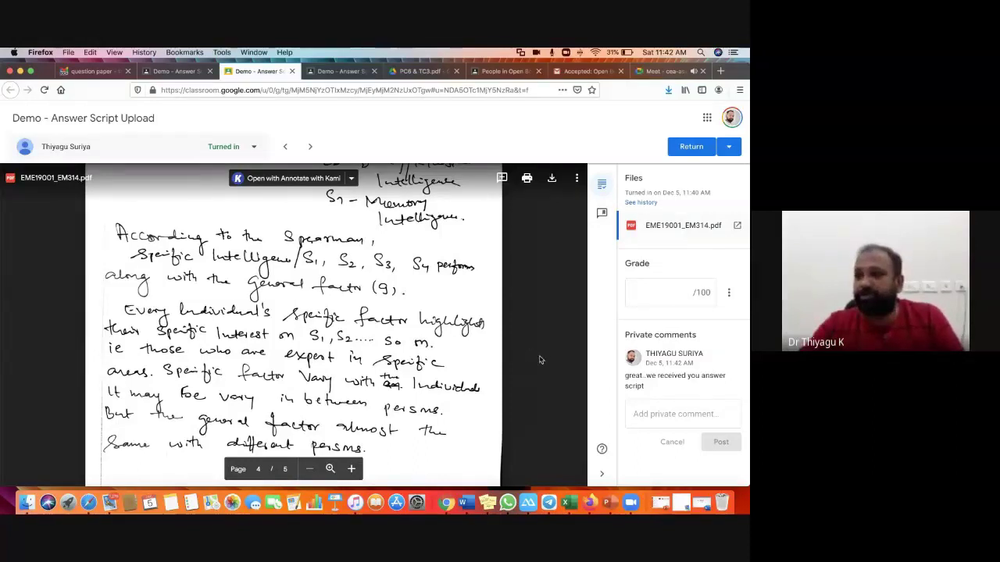
# Review the answer script pages up to page 5 of 5 in the grading view
pyautogui.scroll(-2, 539, 362)
pyautogui.scroll(10, 538, 359)
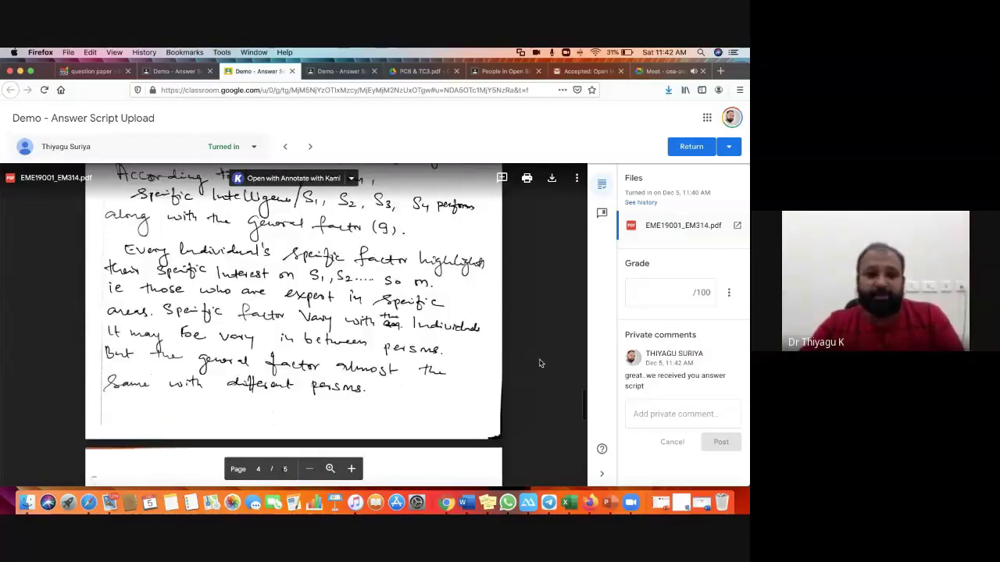
pyautogui.scroll(15, 539, 366)
pyautogui.scroll(-6, 539, 365)
pyautogui.scroll(-20, 538, 365)
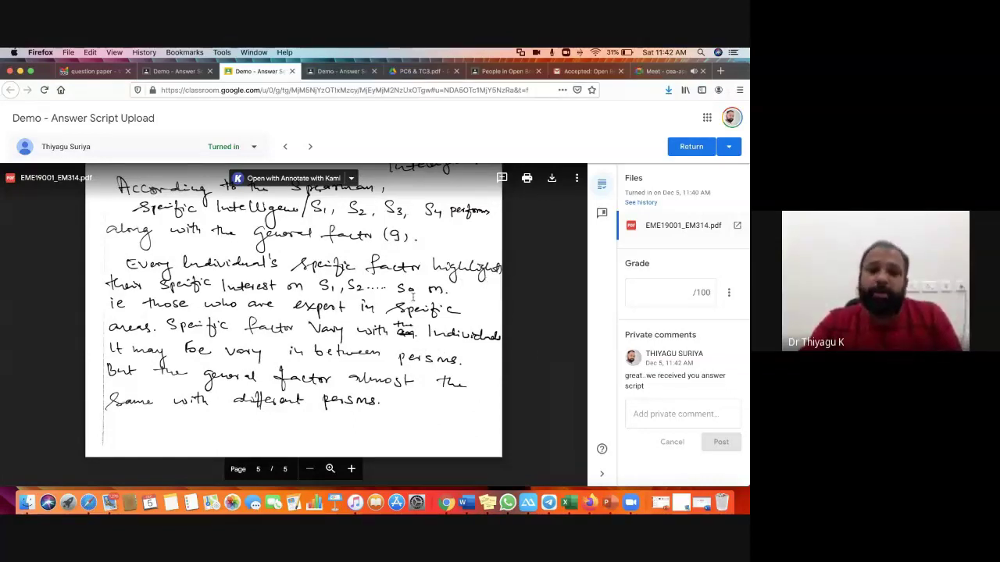
pyautogui.scroll(6, 413, 297)
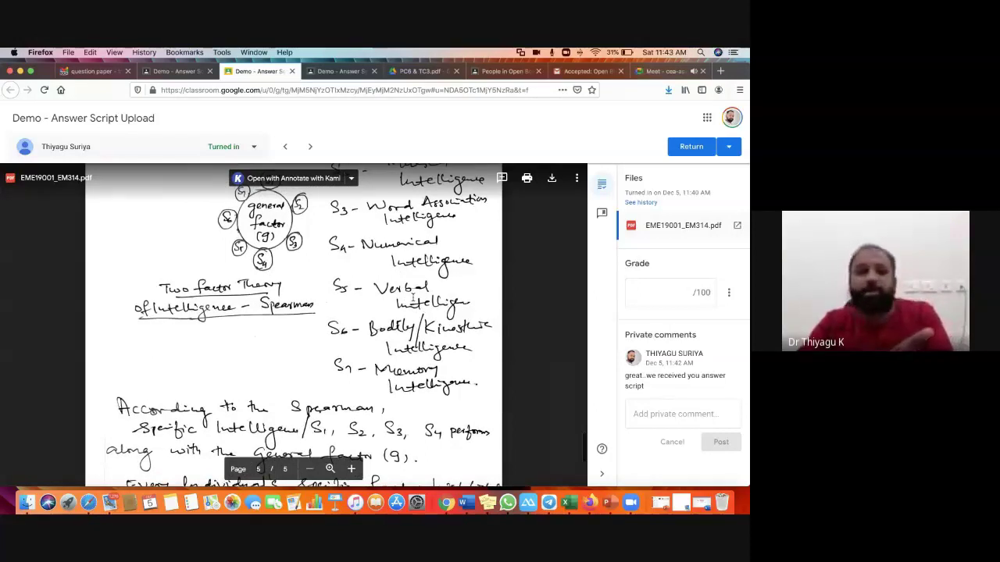
pyautogui.scroll(-1, 412, 297)
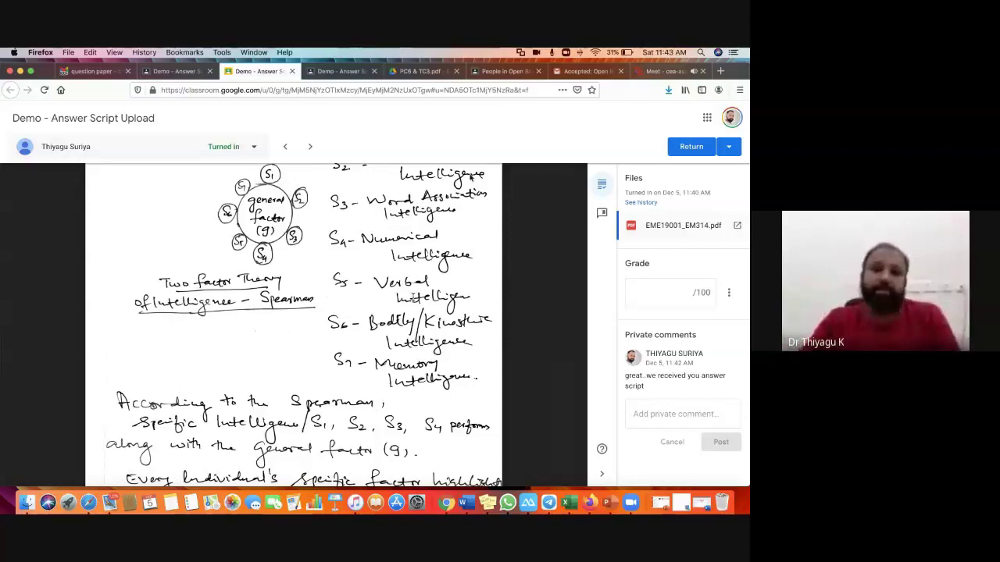
pyautogui.click(326, 73)
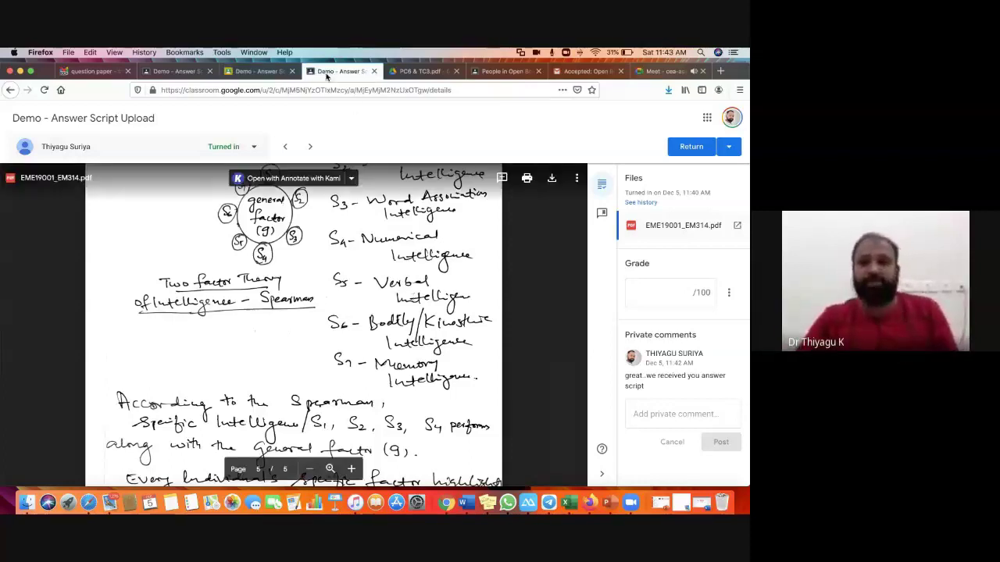
# Check the grading view again, then view the student's assignment details page
pyautogui.click(264, 74)
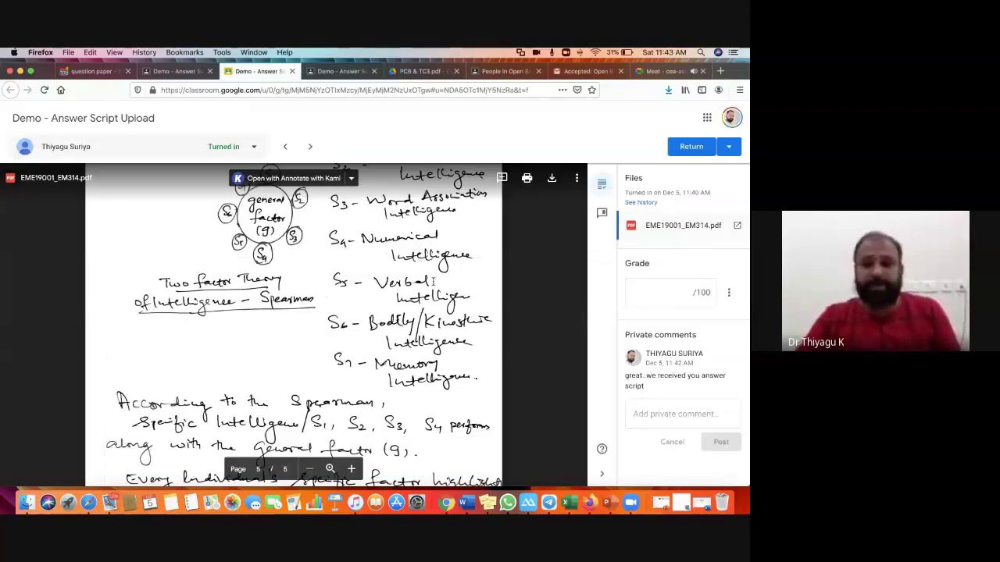
pyautogui.scroll(-3, 433, 281)
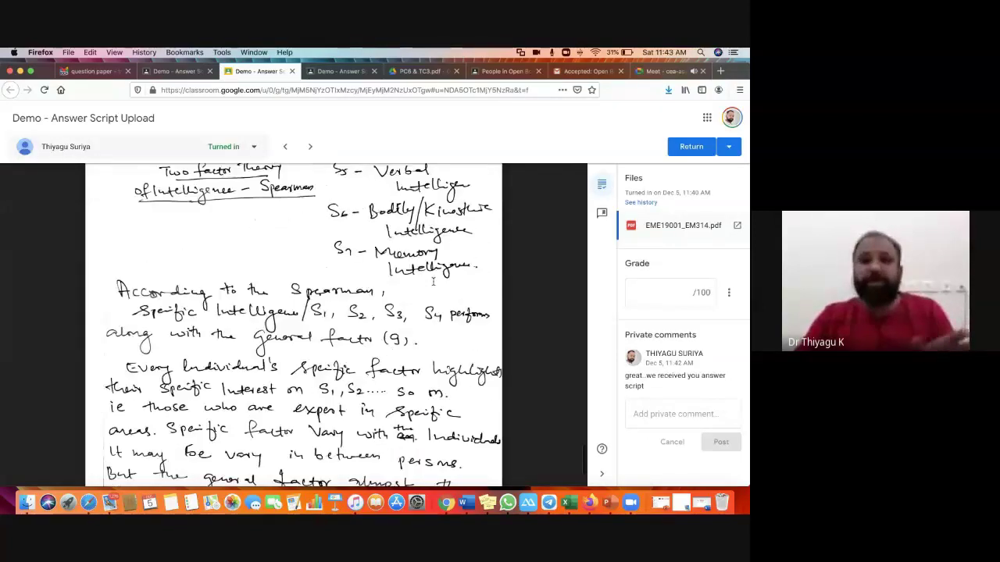
pyautogui.scroll(5, 433, 281)
pyautogui.click(329, 72)
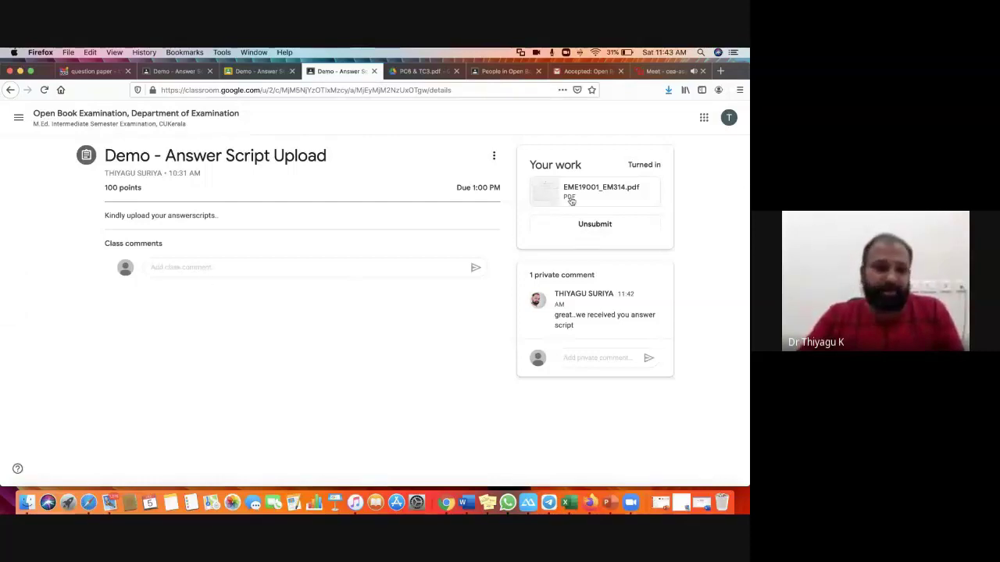
# From the class stream, go to Classwork and open Demo - Answer Script Upload
pyautogui.click(58, 115)
pyautogui.scroll(-3, 427, 381)
pyautogui.scroll(3, 415, 375)
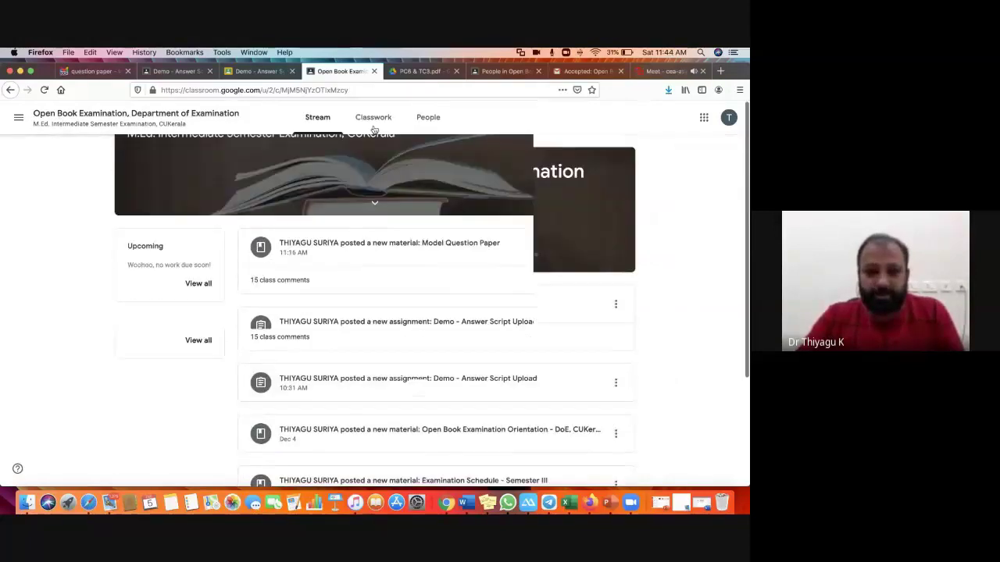
pyautogui.click(373, 119)
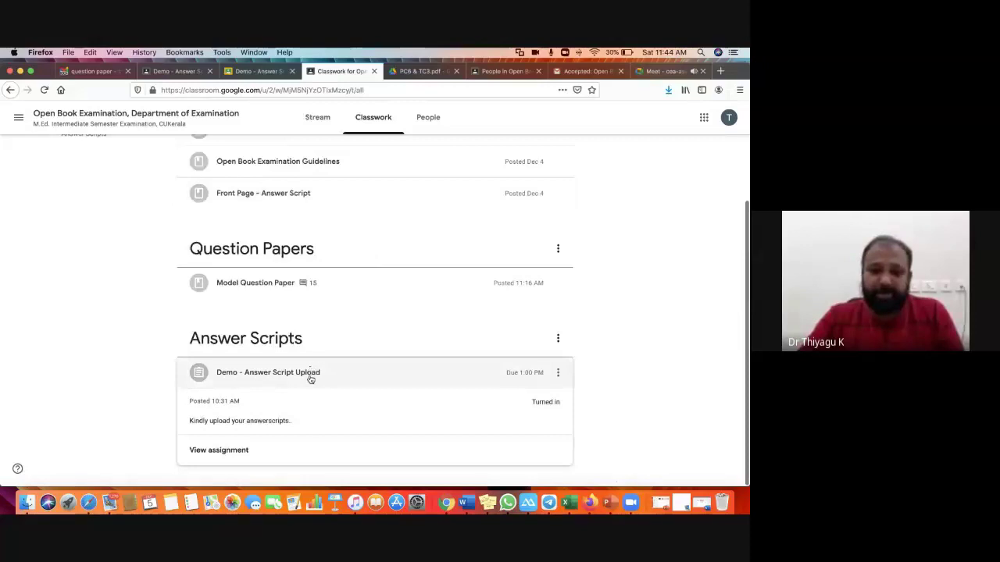
pyautogui.scroll(2, 315, 388)
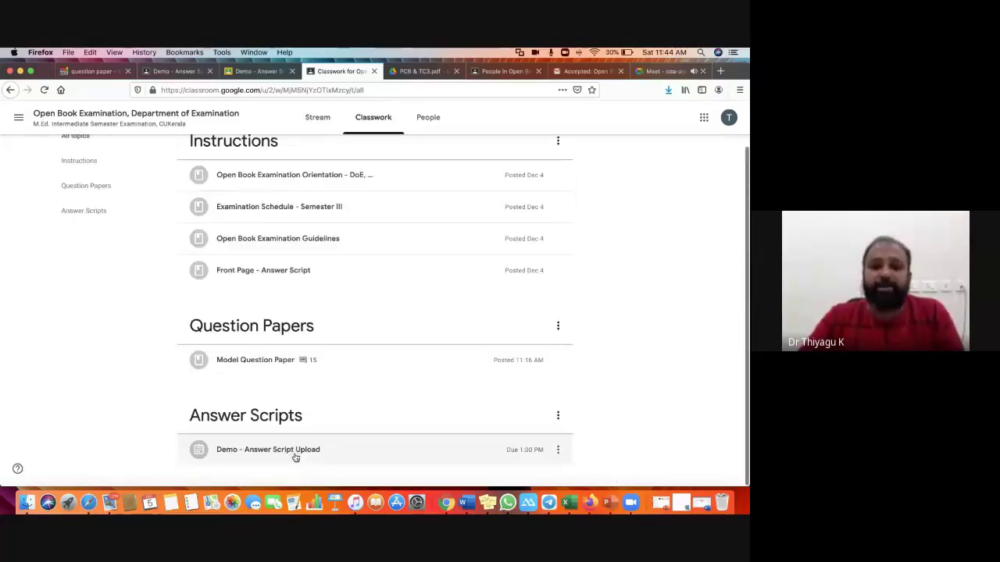
pyautogui.scroll(-2, 328, 414)
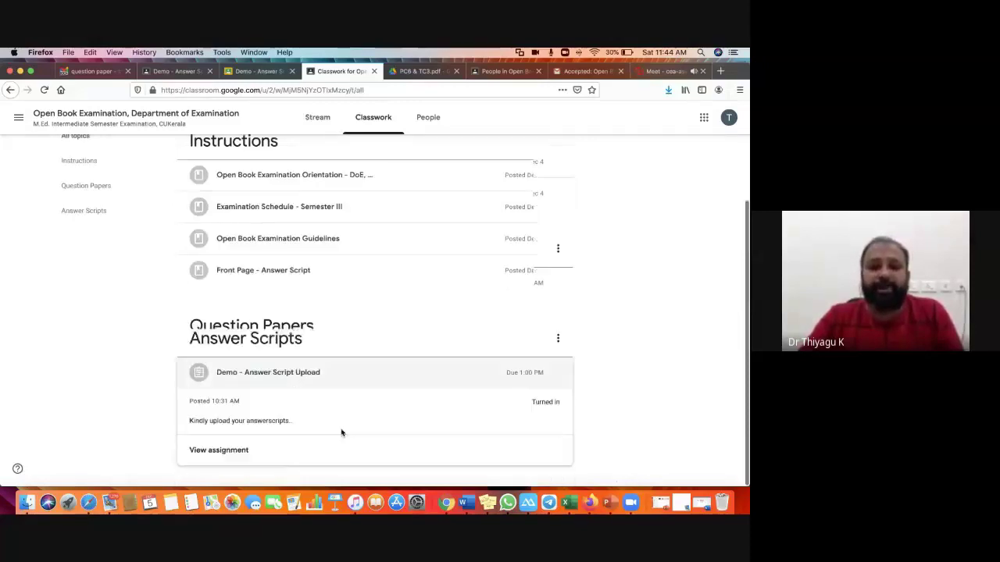
pyautogui.click(208, 451)
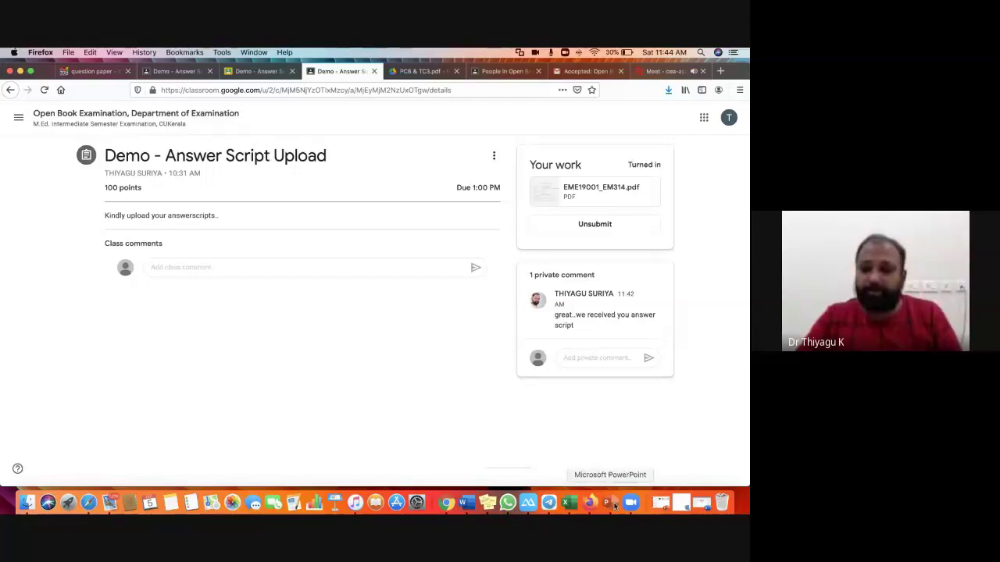
# Show the mirrored phone's Adobe Scan file list, then return to the grading view
pyautogui.click(532, 505)
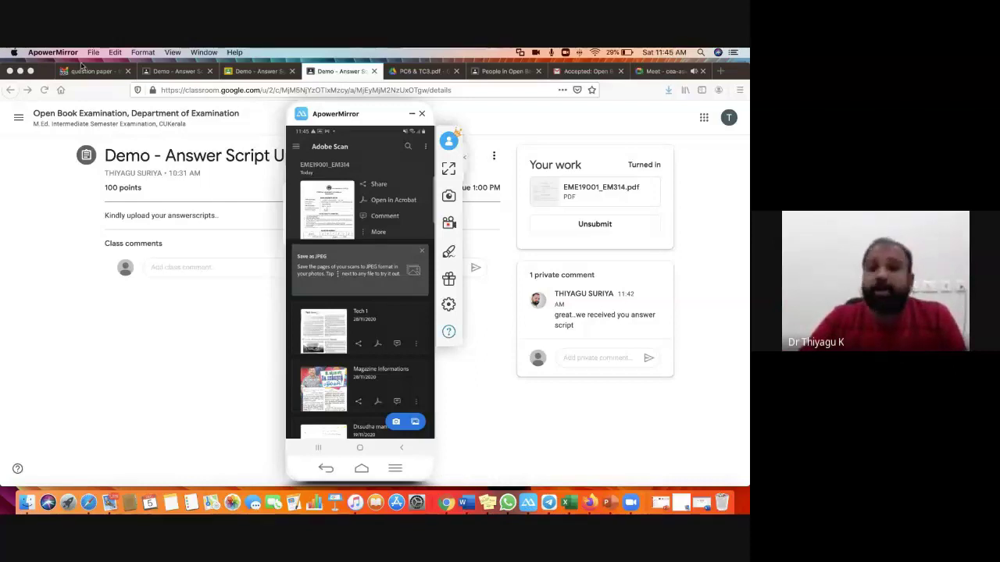
pyautogui.click(257, 71)
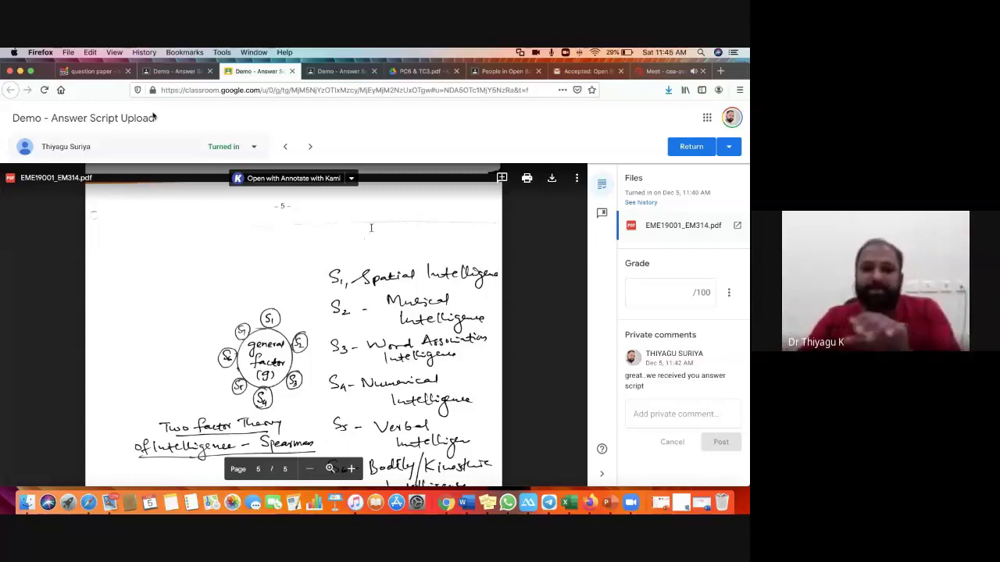
# Reload the Student work overview, check the student's assignment page, then view PC6 & TC3.pdf
pyautogui.scroll(-5, 435, 250)
pyautogui.scroll(2, 435, 250)
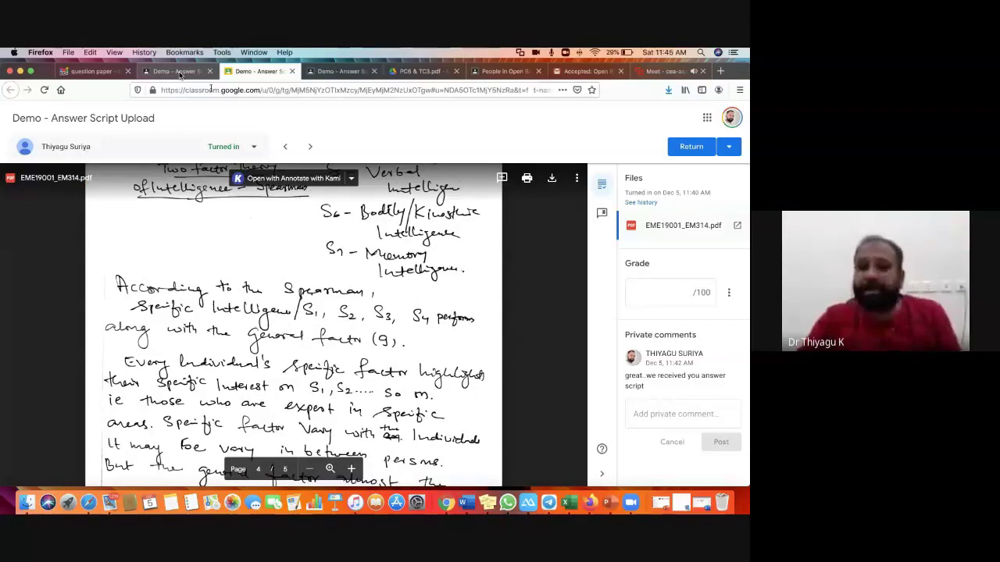
pyautogui.click(178, 71)
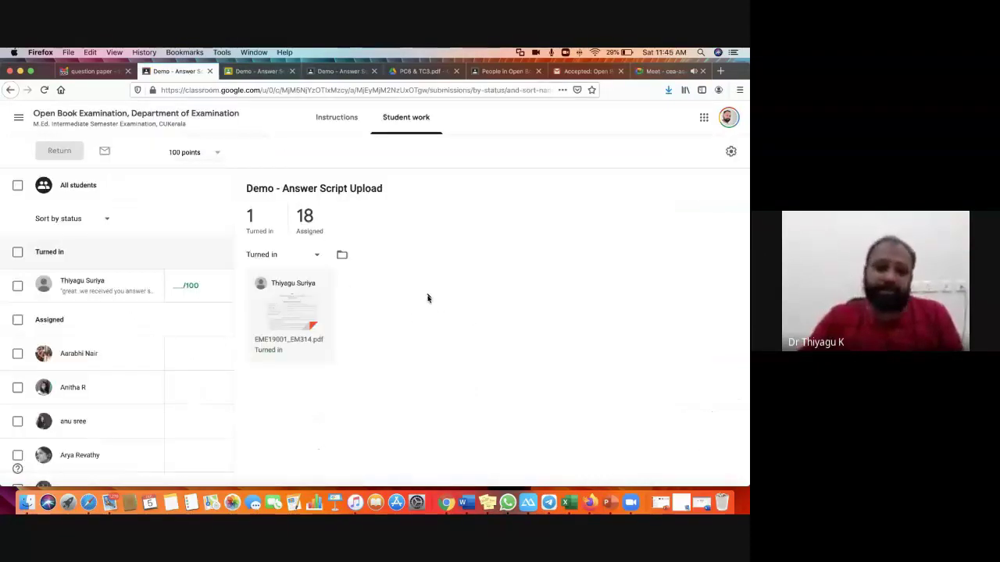
pyautogui.click(44, 91)
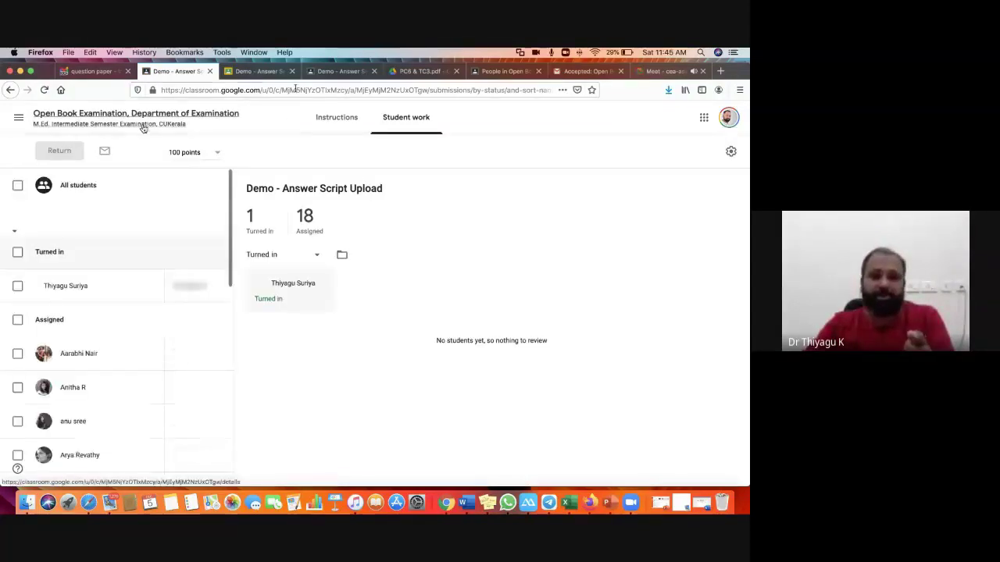
pyautogui.click(341, 71)
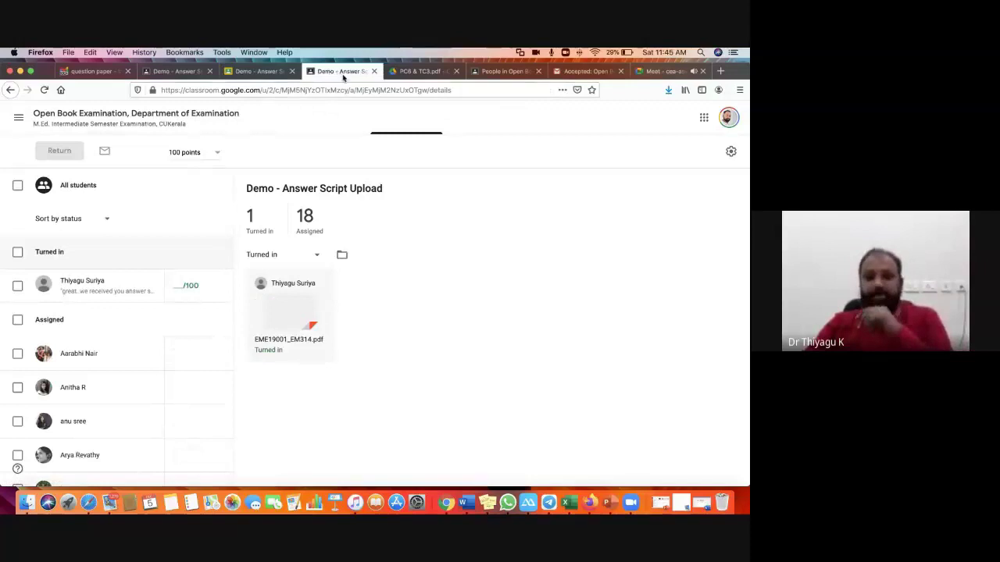
pyautogui.click(421, 72)
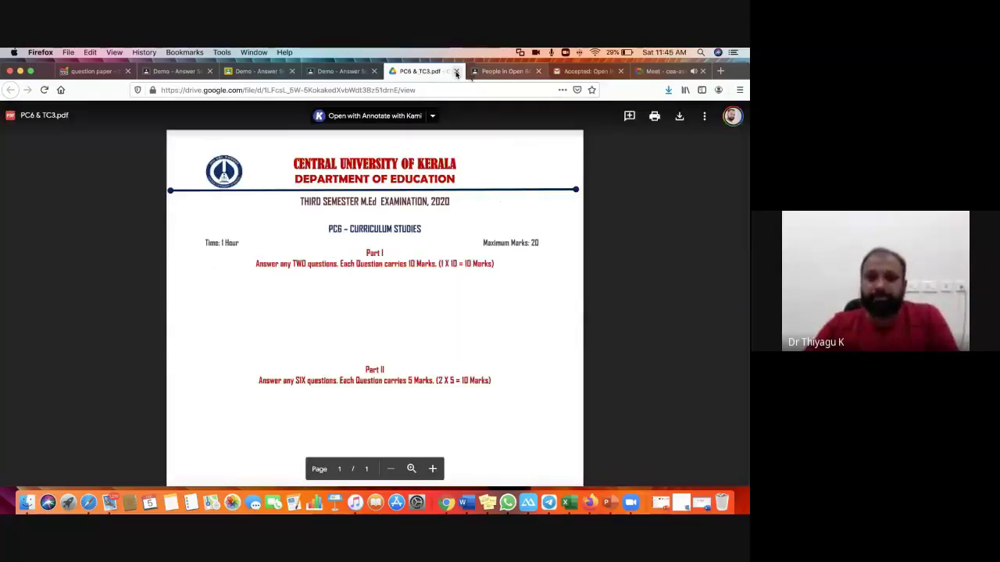